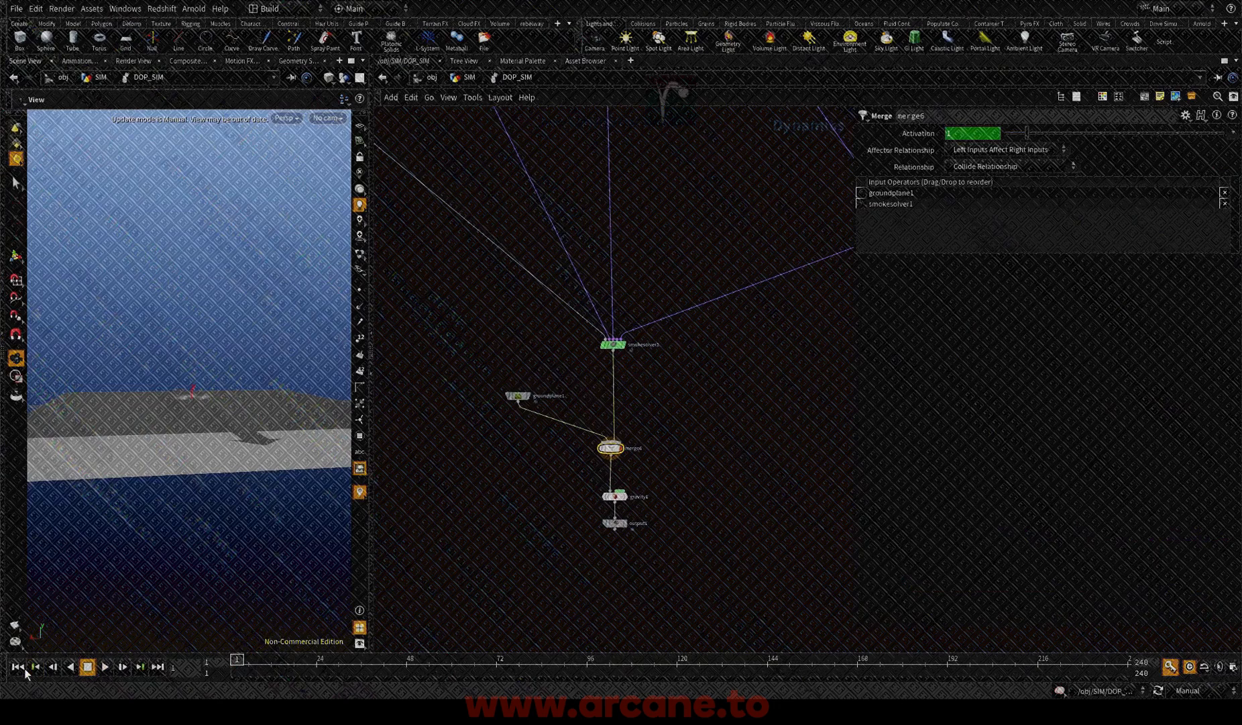
Step: Play the first few frames of the smoke simulation, then stop playback
left_click(104, 666)
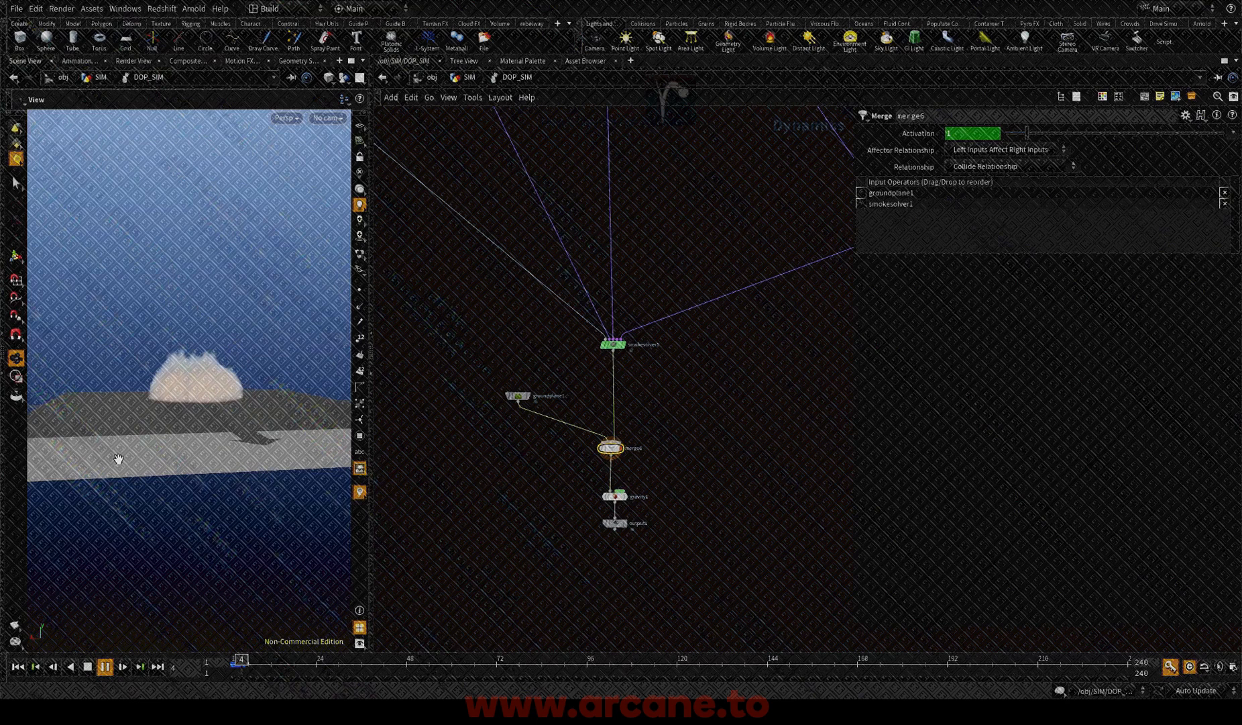
key("Escape")
Step: Set Input Number 2 of the gasfieldvop2 node to 0.2
scroll(581, 467, "down", 2)
middle_click_drag(651, 462, 604, 659)
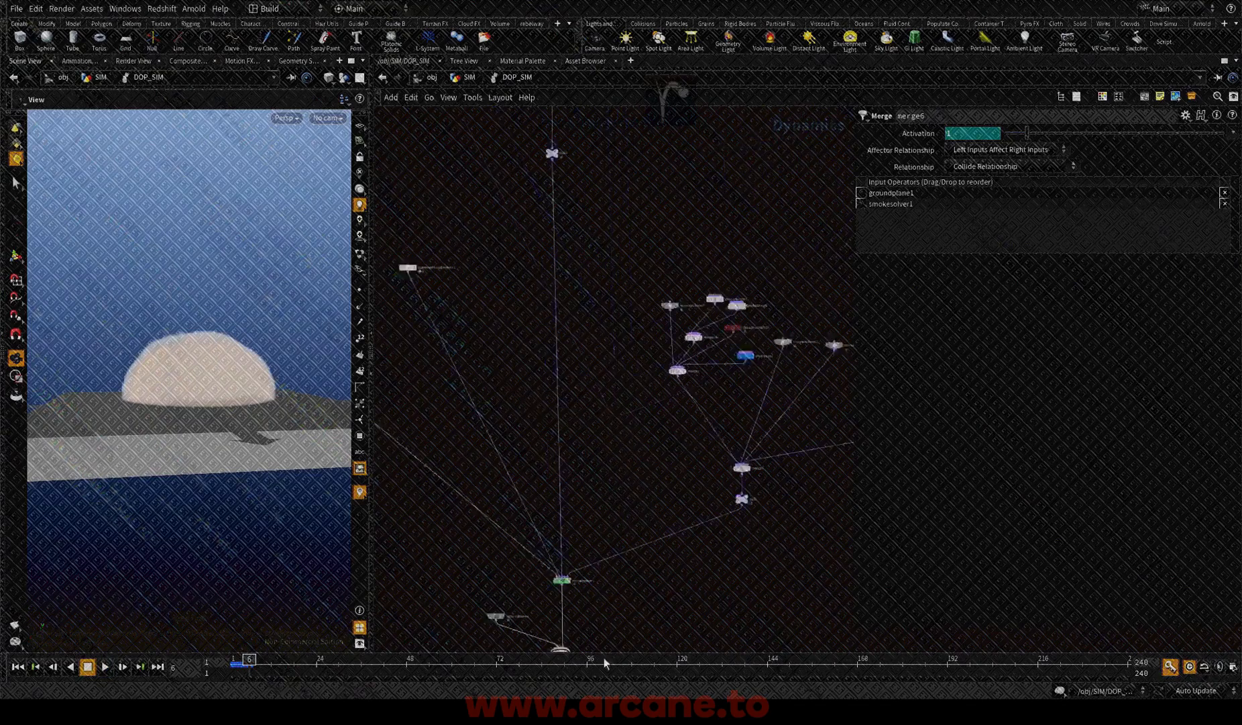
scroll(756, 268, "up", 3)
scroll(750, 397, "up", 4)
left_click_drag(764, 382, 652, 319)
left_click_drag(777, 320, 722, 225)
middle_click_drag(731, 214, 768, 290)
left_click_drag(801, 468, 739, 571)
left_click_drag(702, 362, 805, 299)
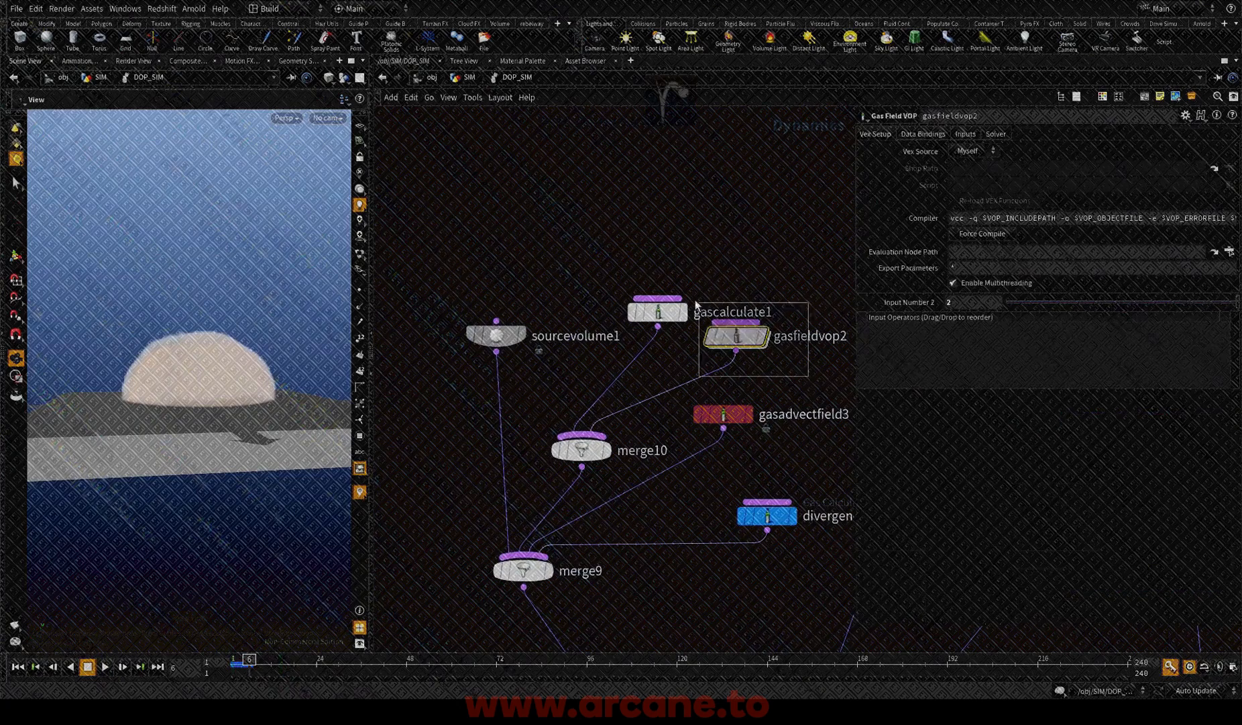
type(".2")
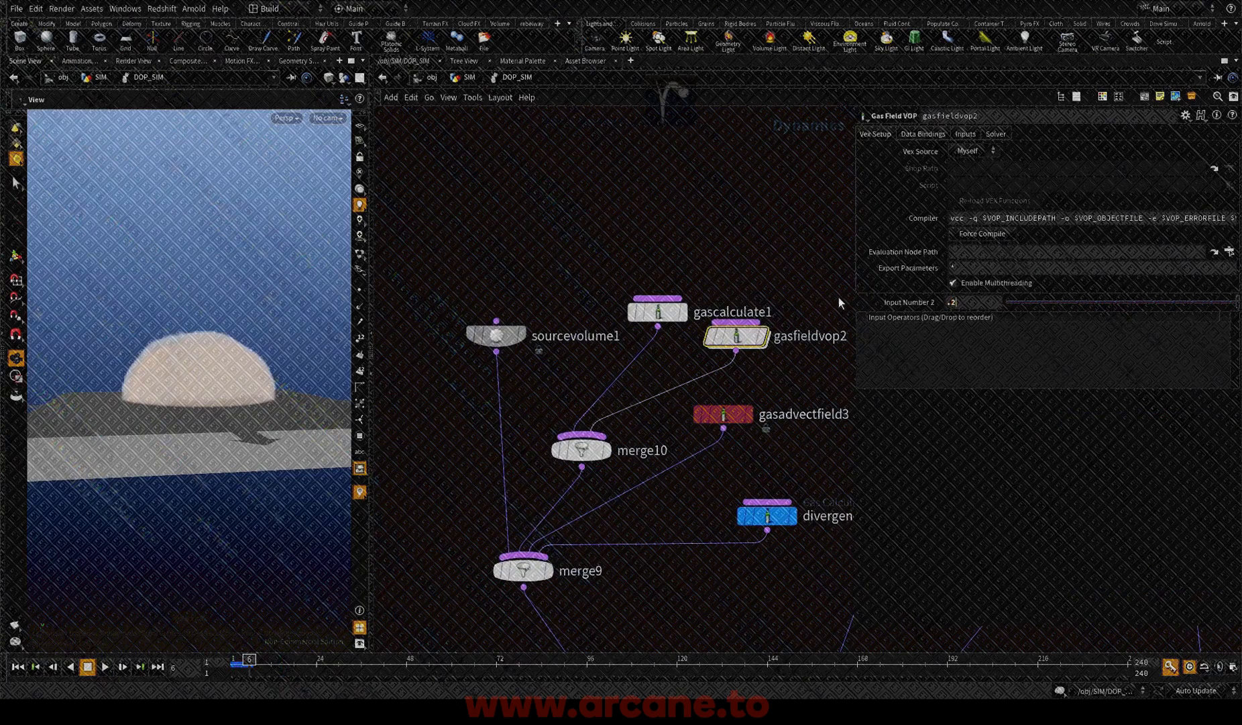
Step: Rerun the simulation from the first frame with a wider viewport and stop it at about frame 19
left_click(18, 667)
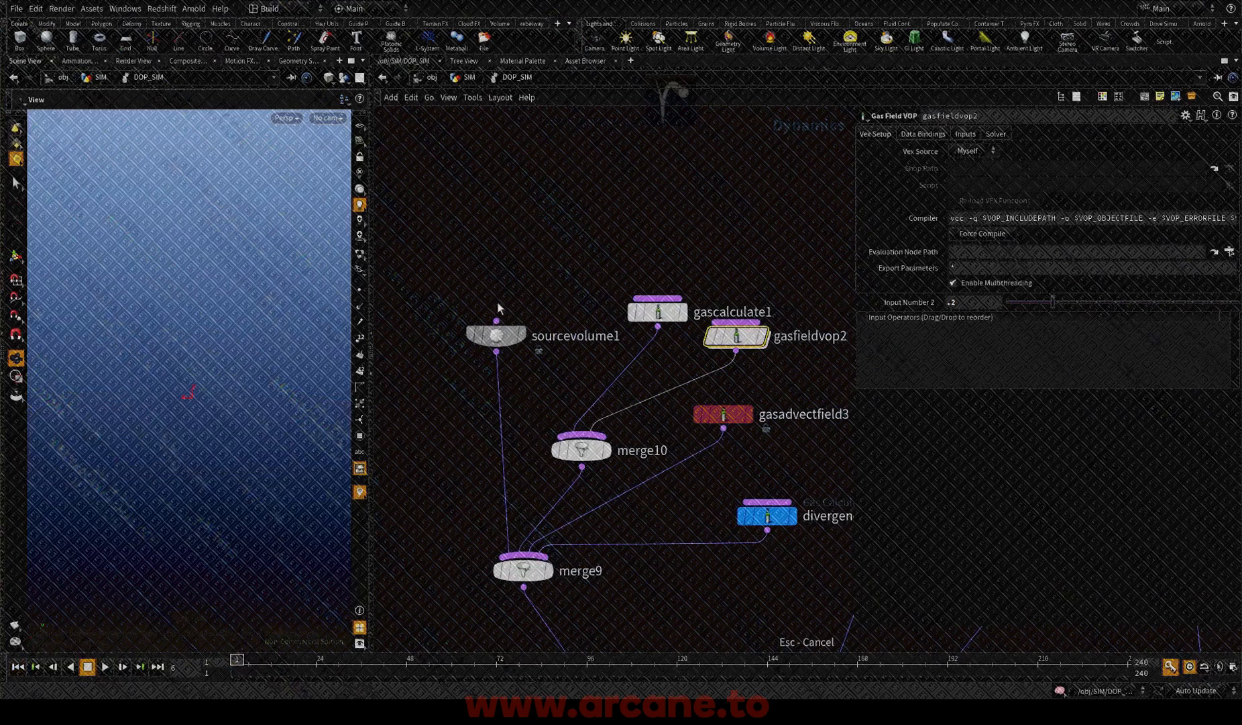
left_click(105, 666)
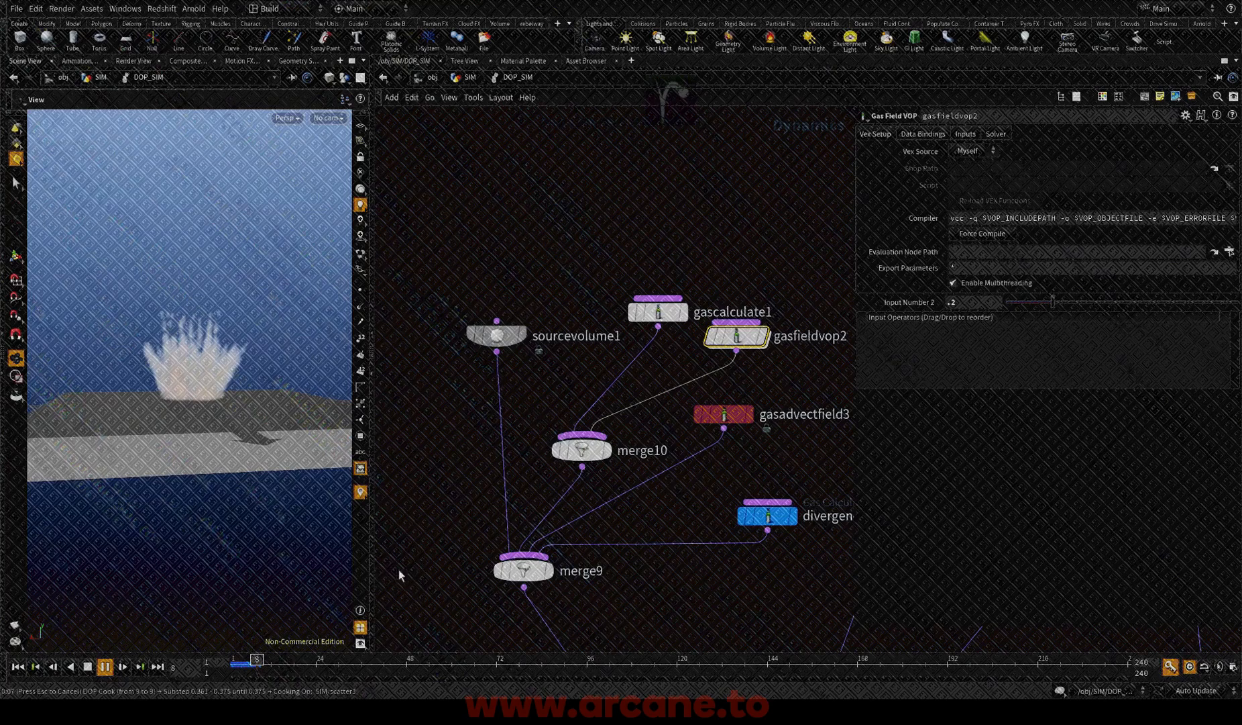
left_click_drag(371, 565, 432, 556)
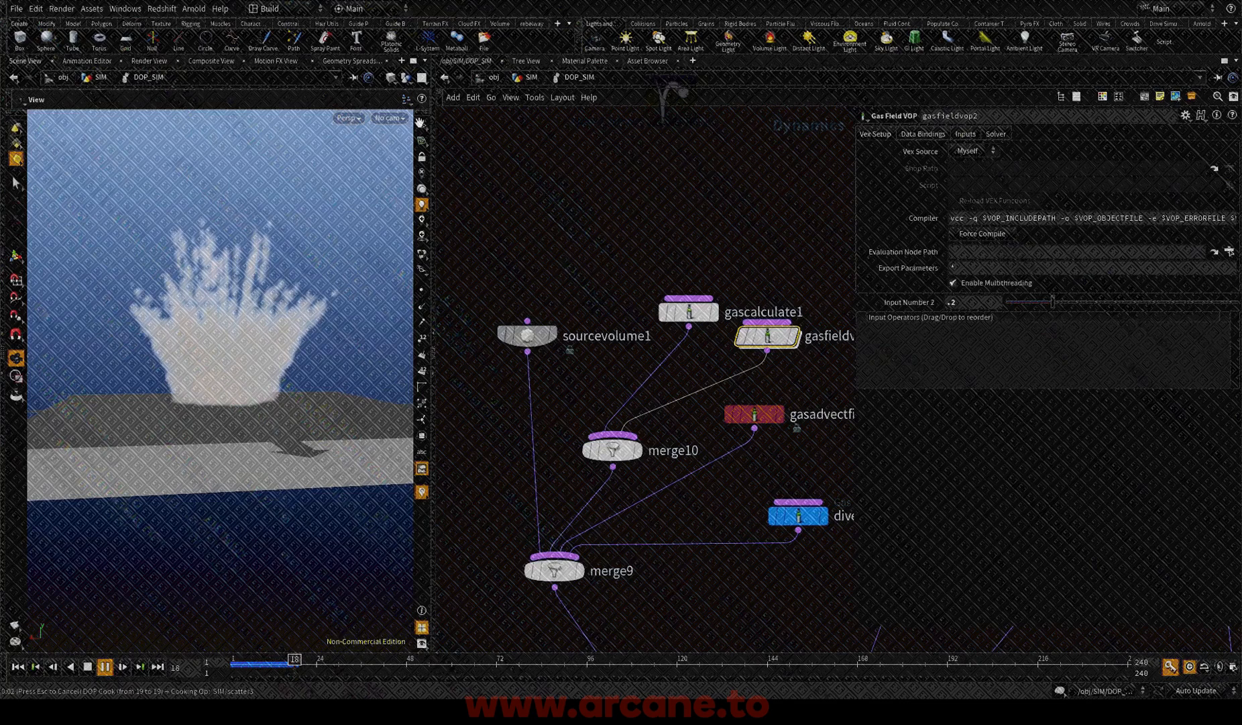
key("Escape")
Step: Return to the SIM network and display volumevisualization2 to inspect the smoke from several angles
left_click(531, 78)
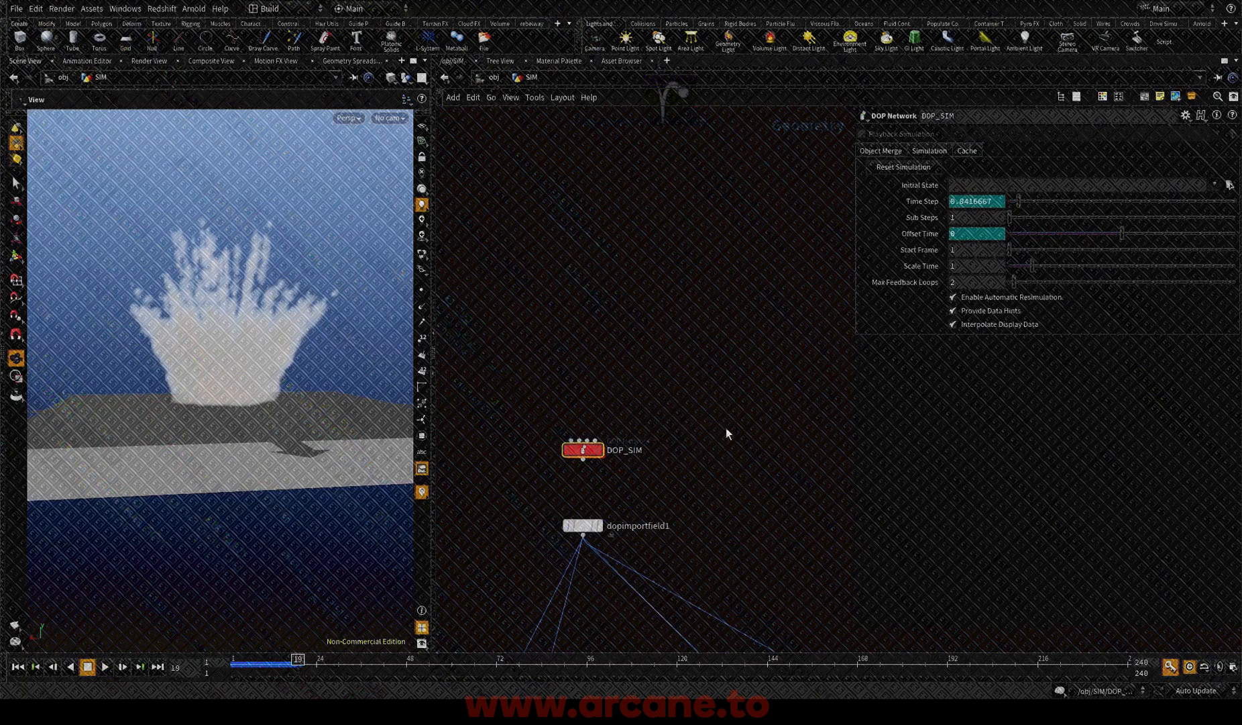
key("h")
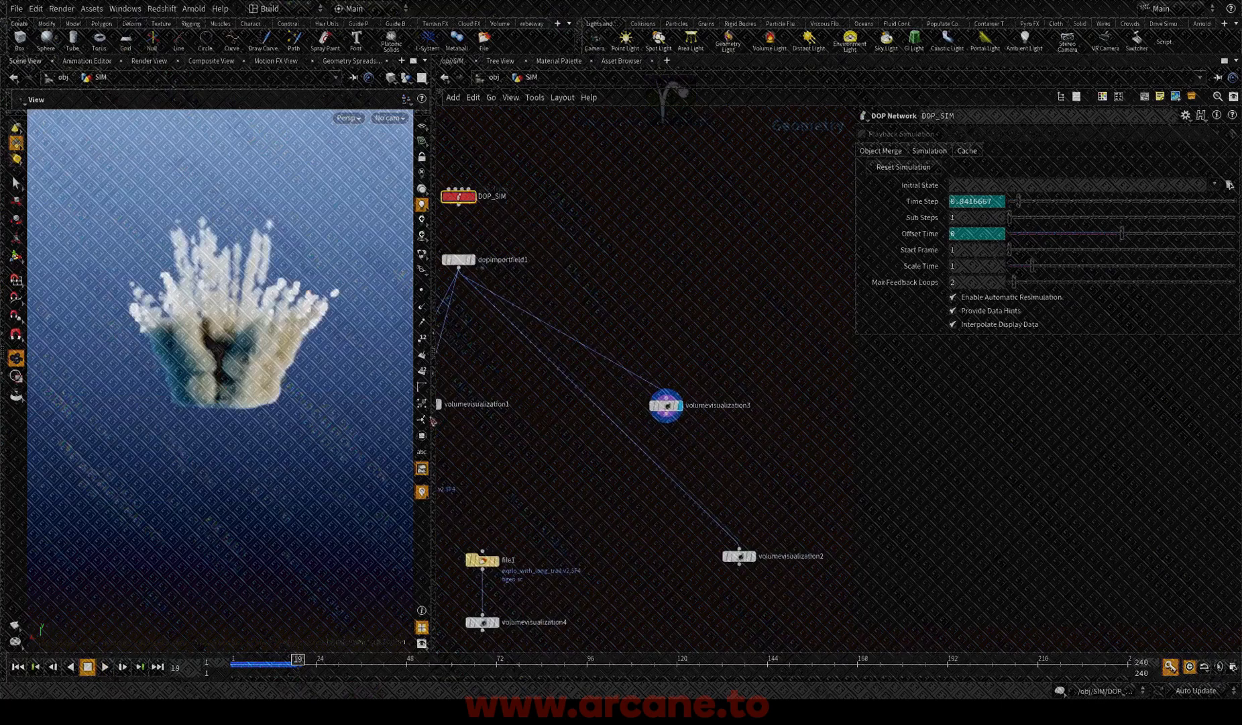
left_click(751, 556)
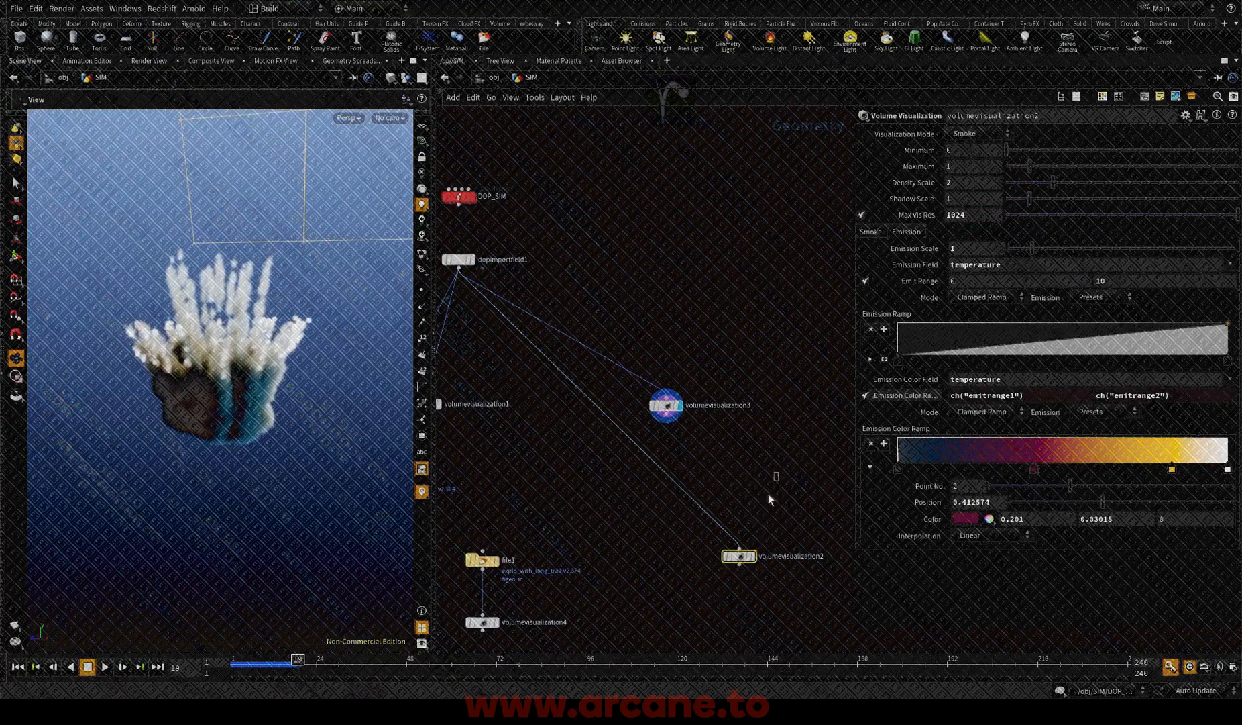
middle_click_drag(782, 501, 747, 447)
left_click_drag(226, 350, 587, 409)
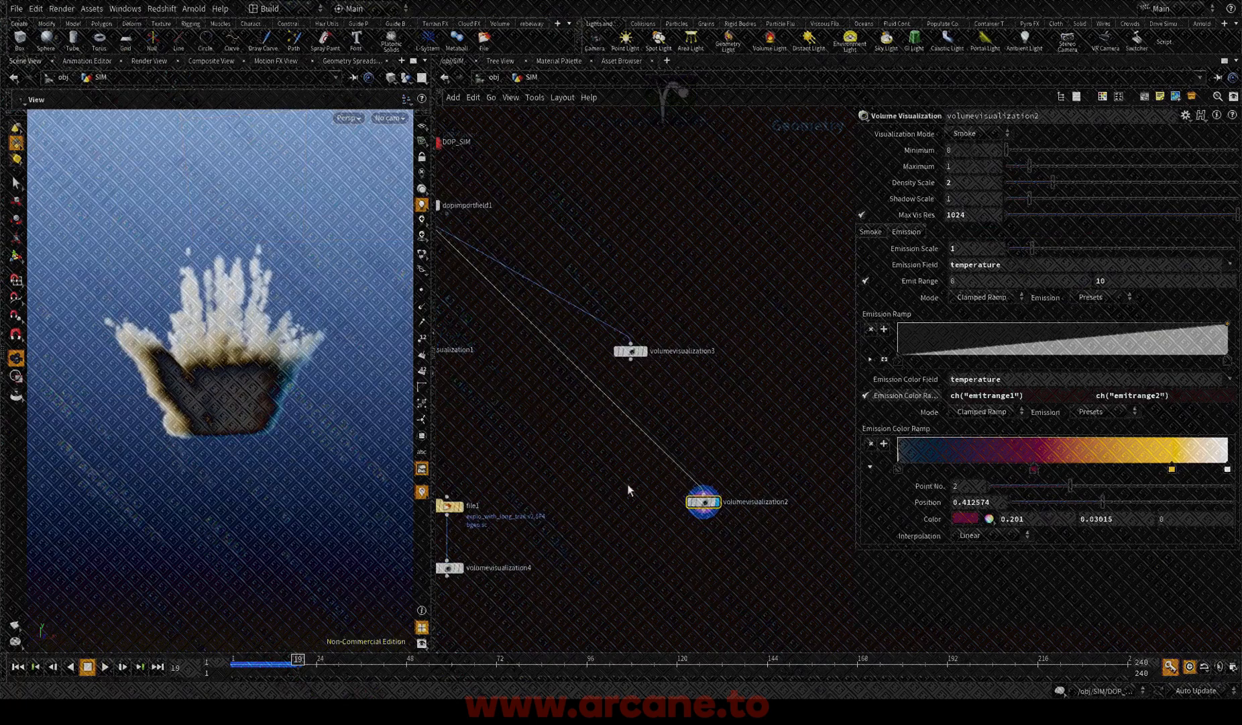
left_click_drag(211, 380, 262, 380)
right_click_drag(262, 380, 151, 407)
left_click_drag(151, 407, 176, 459)
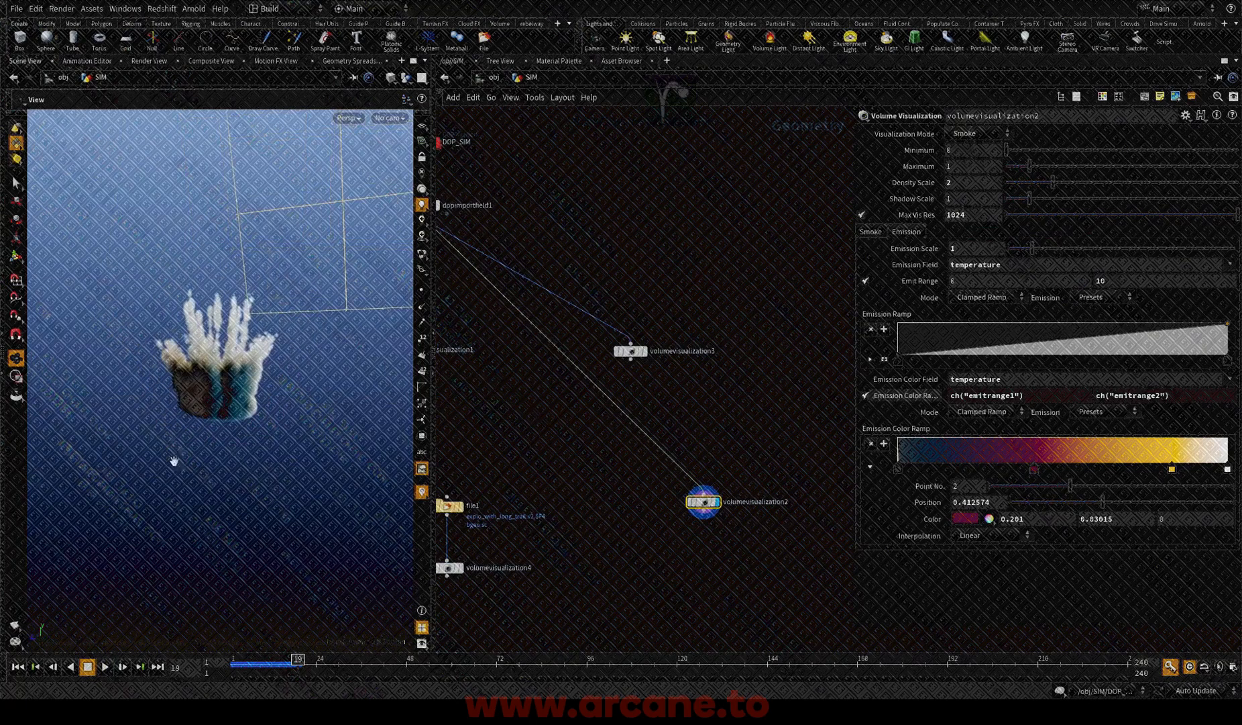
Step: Play the simulation from the first frame while viewing the smoke from different angles
left_click(17, 666)
left_click(104, 666)
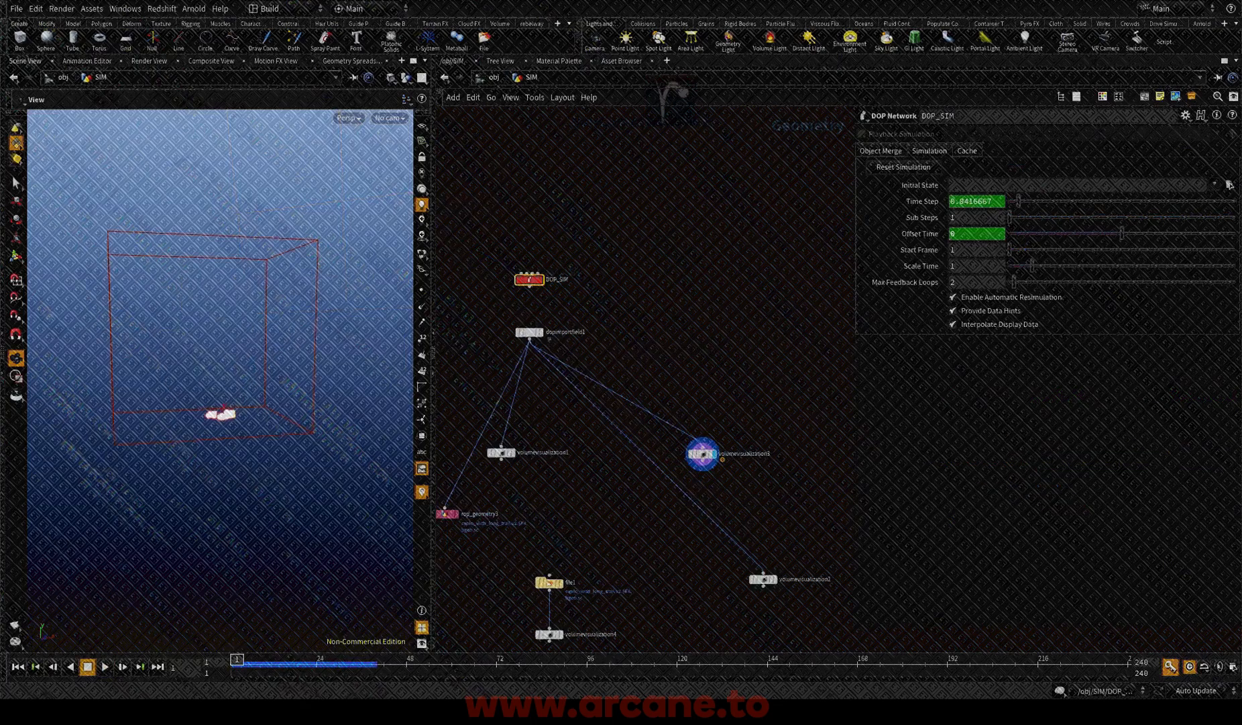
left_click(104, 668)
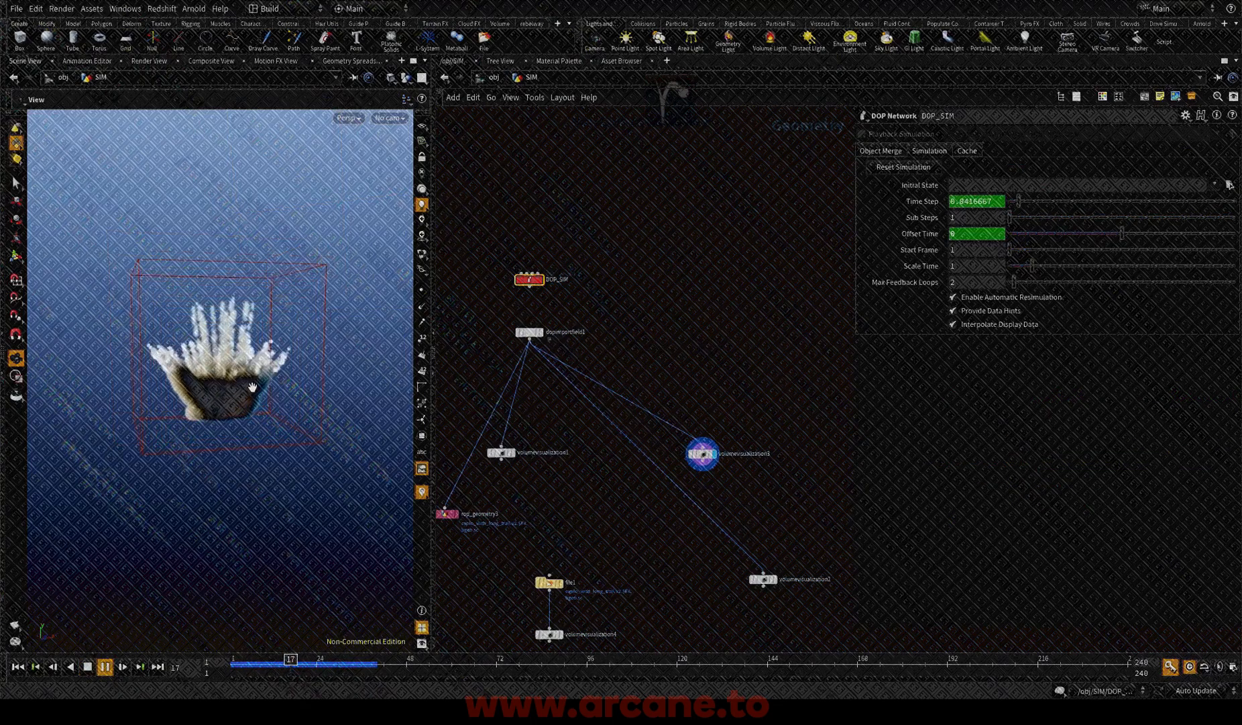
left_click_drag(201, 382, 249, 379)
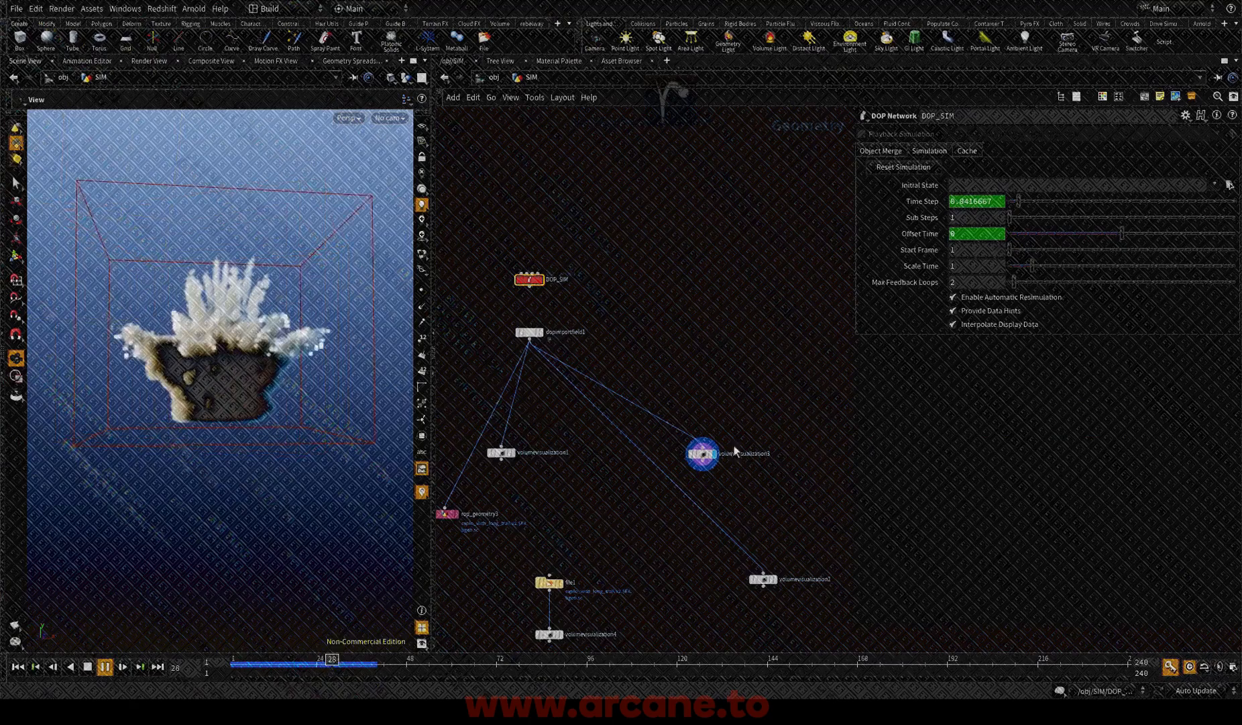
Step: Display volumevisualization2 during playback, view the smoke from another side and stop the playback
scroll(795, 518, "up", 2)
middle_click_drag(800, 546, 765, 495)
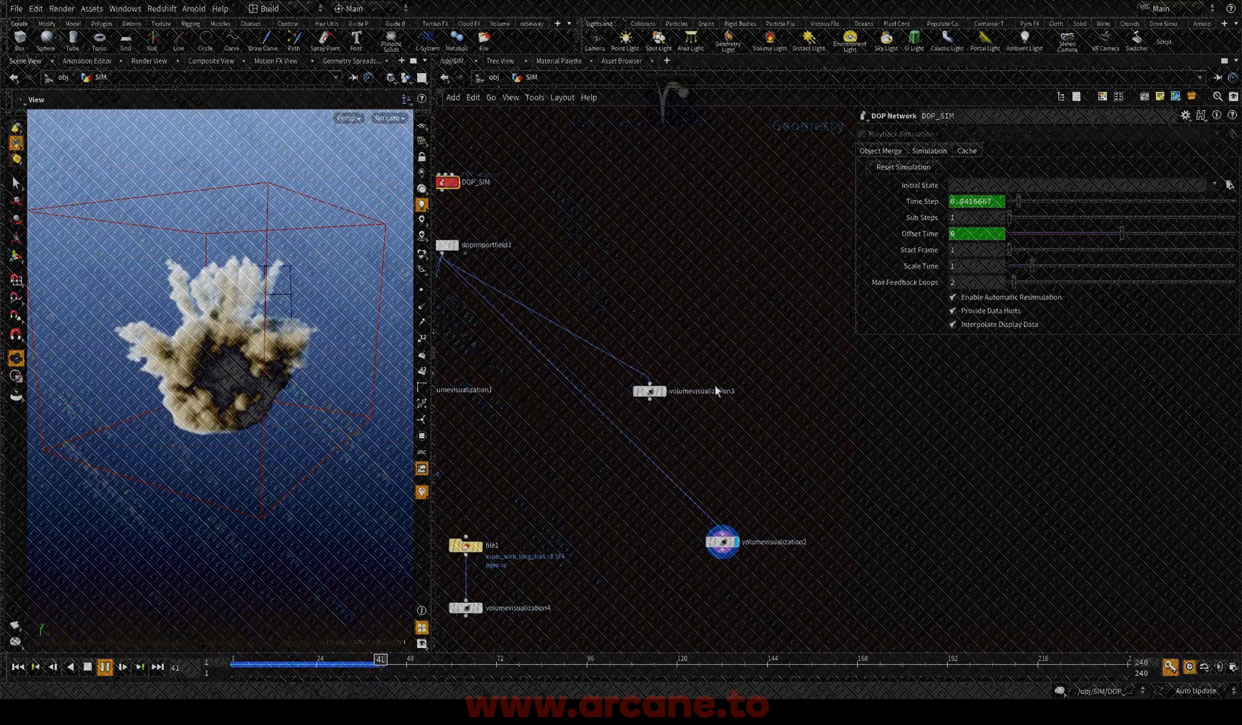
left_click_drag(283, 385, 311, 402)
key("Escape")
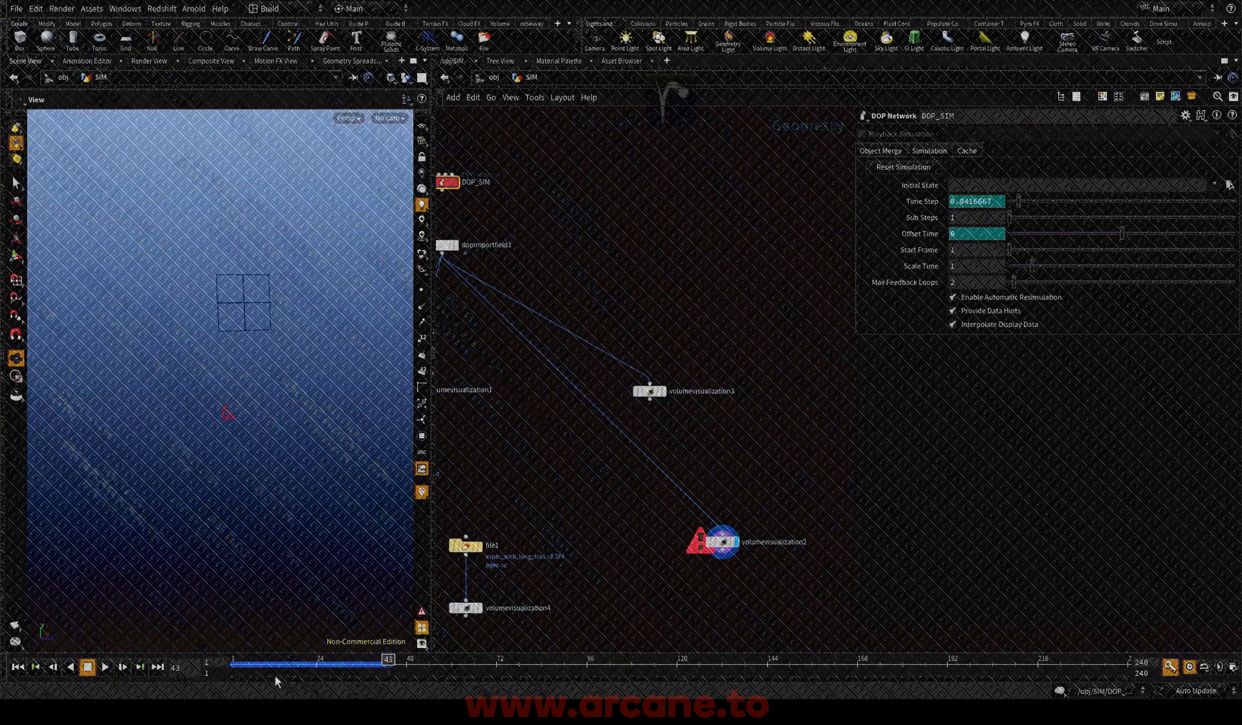
Step: Go to frame 35 and inspect the shape of the smoke plumes up close and from a distance
left_click_drag(278, 666, 358, 667)
mouse_move(248, 386)
left_mouse_down()
mouse_move(286, 391)
mouse_move(266, 374)
mouse_move(202, 369)
mouse_move(220, 402)
mouse_move(287, 397)
mouse_move(319, 348)
mouse_move(335, 514)
mouse_move(302, 347)
mouse_move(242, 372)
left_mouse_up()
scroll(266, 374, "up", 4)
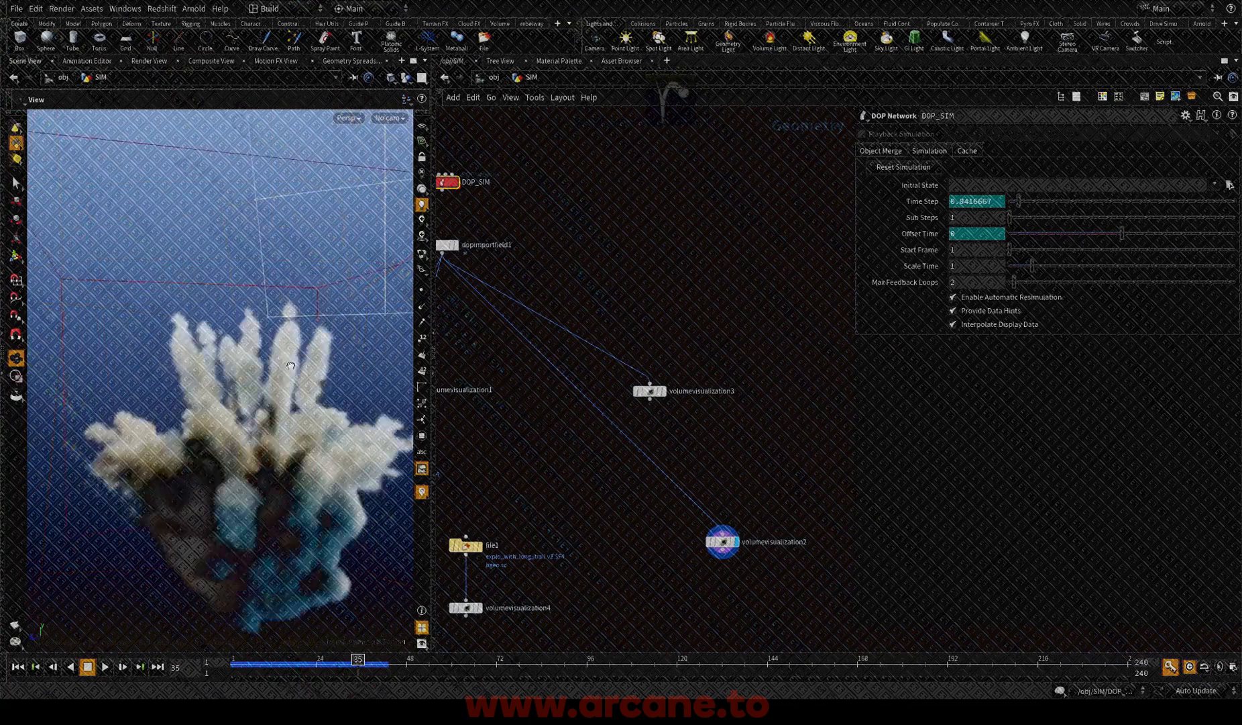
scroll(150, 372, "down", 7)
left_click_drag(150, 371, 214, 393)
scroll(214, 392, "up", 4)
scroll(597, 332, "down", 4)
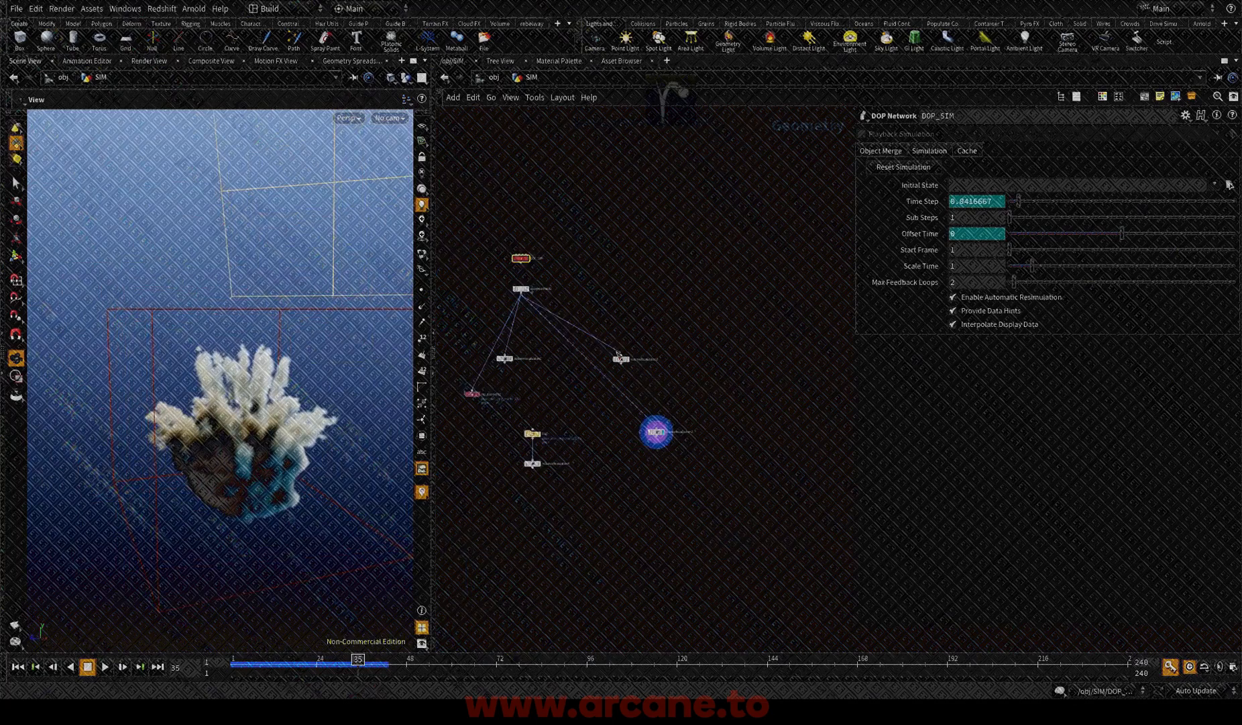
Step: Display the filecache3 node in the density source branch
middle_click_drag(610, 338, 698, 550)
scroll(621, 456, "up", 2)
middle_click_drag(622, 456, 619, 701)
scroll(607, 576, "down", 6)
middle_click_drag(541, 572, 674, 570)
scroll(530, 502, "up", 6)
left_click(652, 355)
scroll(713, 360, "up", 2)
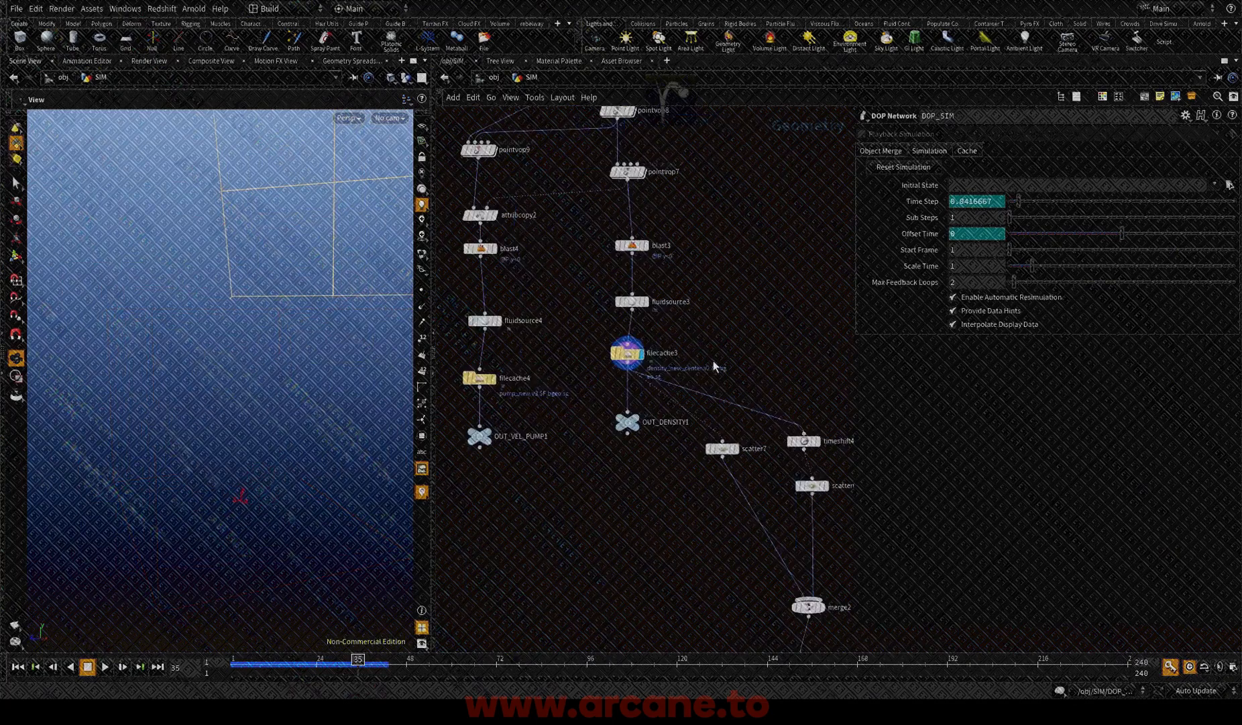
Step: Go to frame 23 and examine the volume information of the filecache3 node
left_click(337, 661)
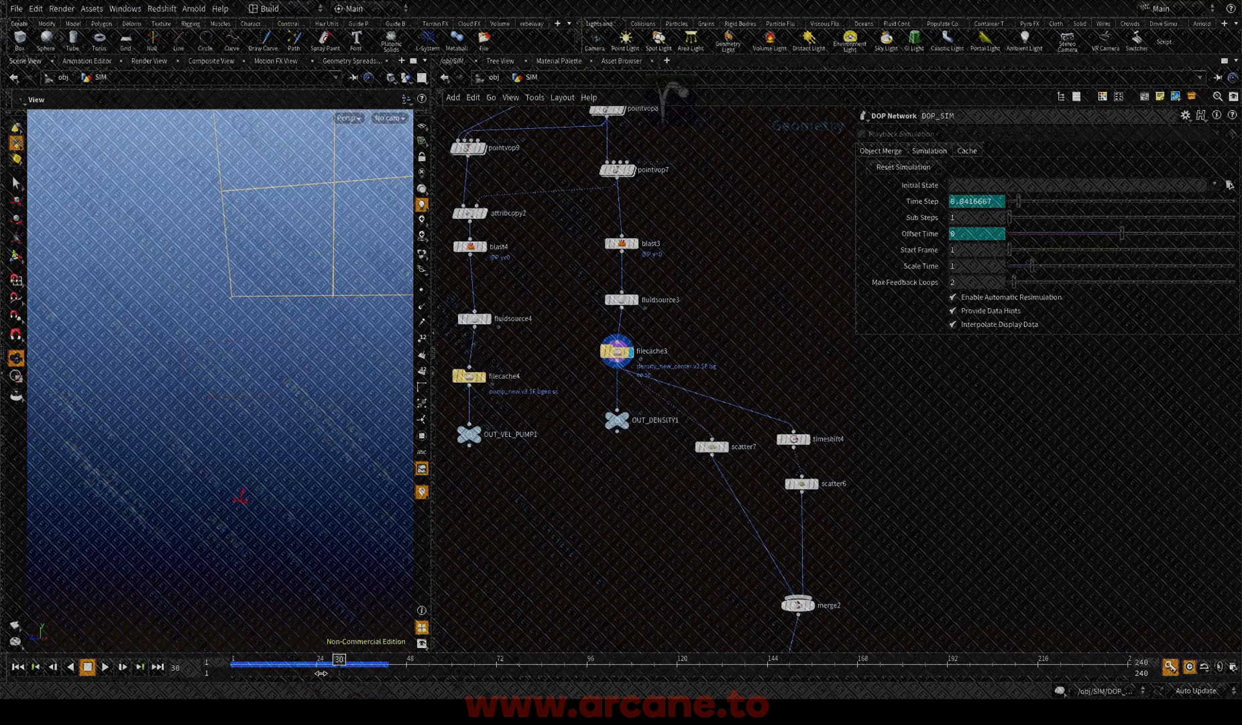
left_click(321, 673)
scroll(500, 559, "up", 1)
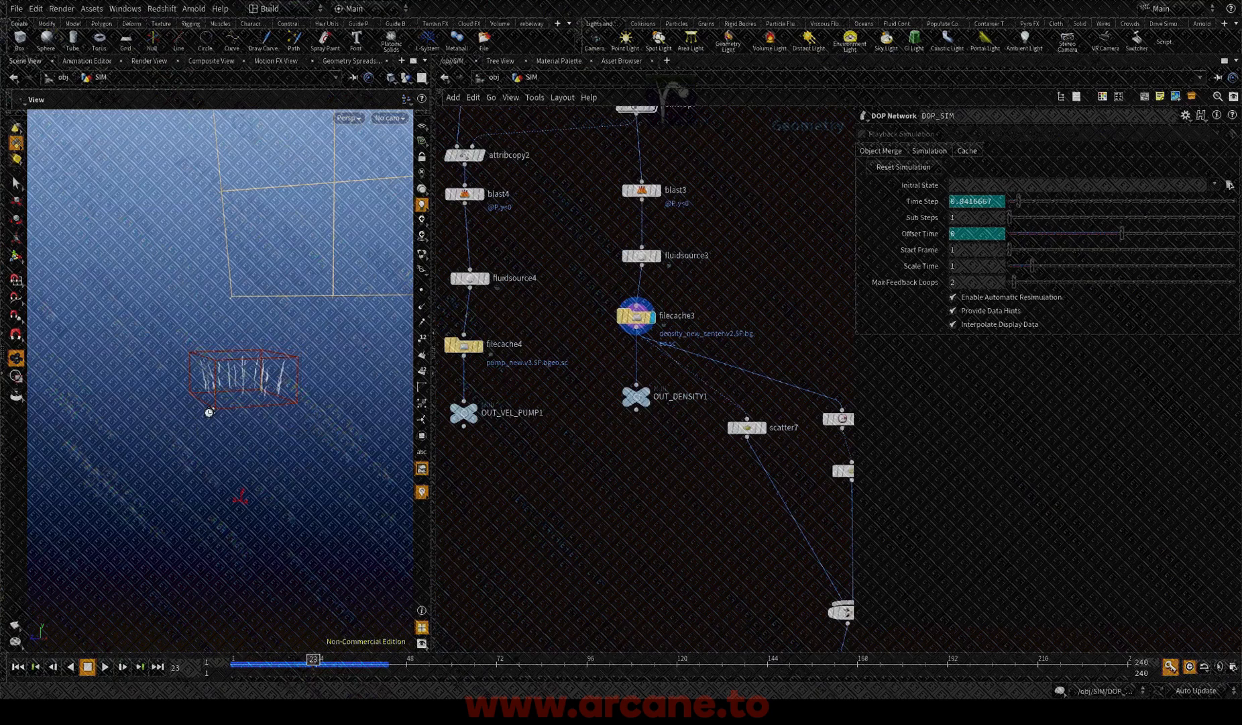
middle_click(636, 319)
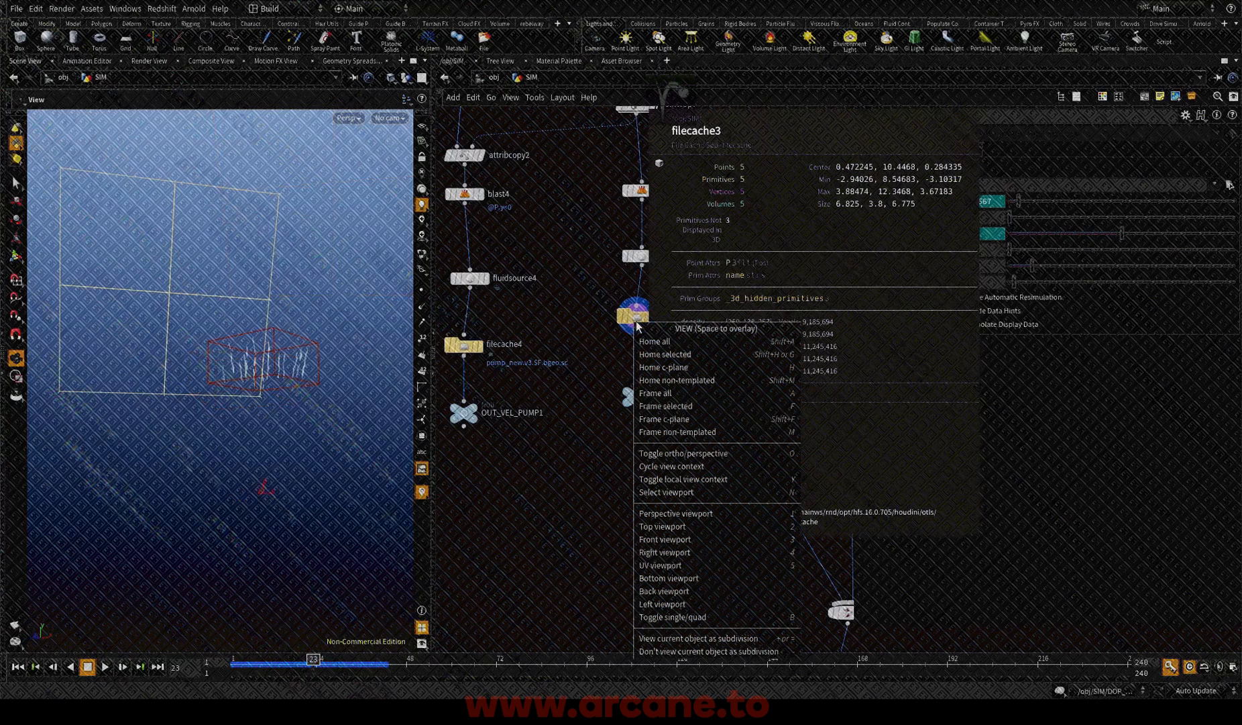
key("Escape")
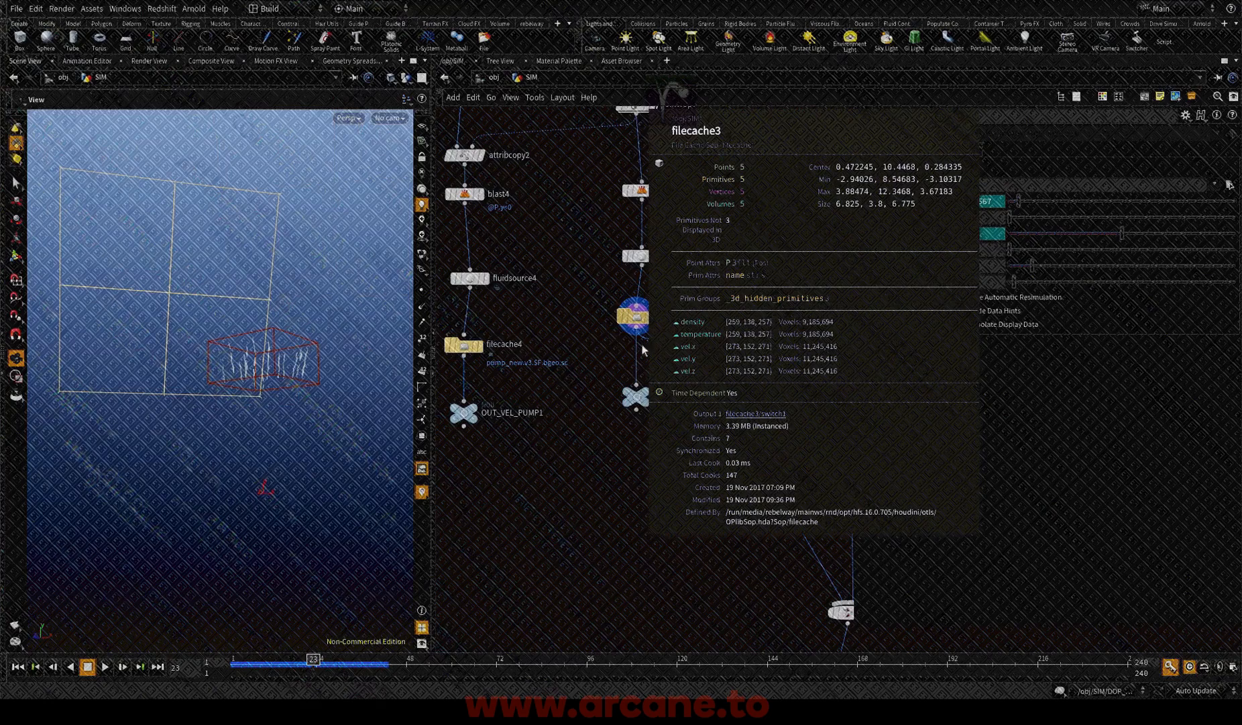
middle_click_drag(642, 350, 587, 497)
scroll(684, 340, "down", 1)
scroll(663, 322, "up", 2)
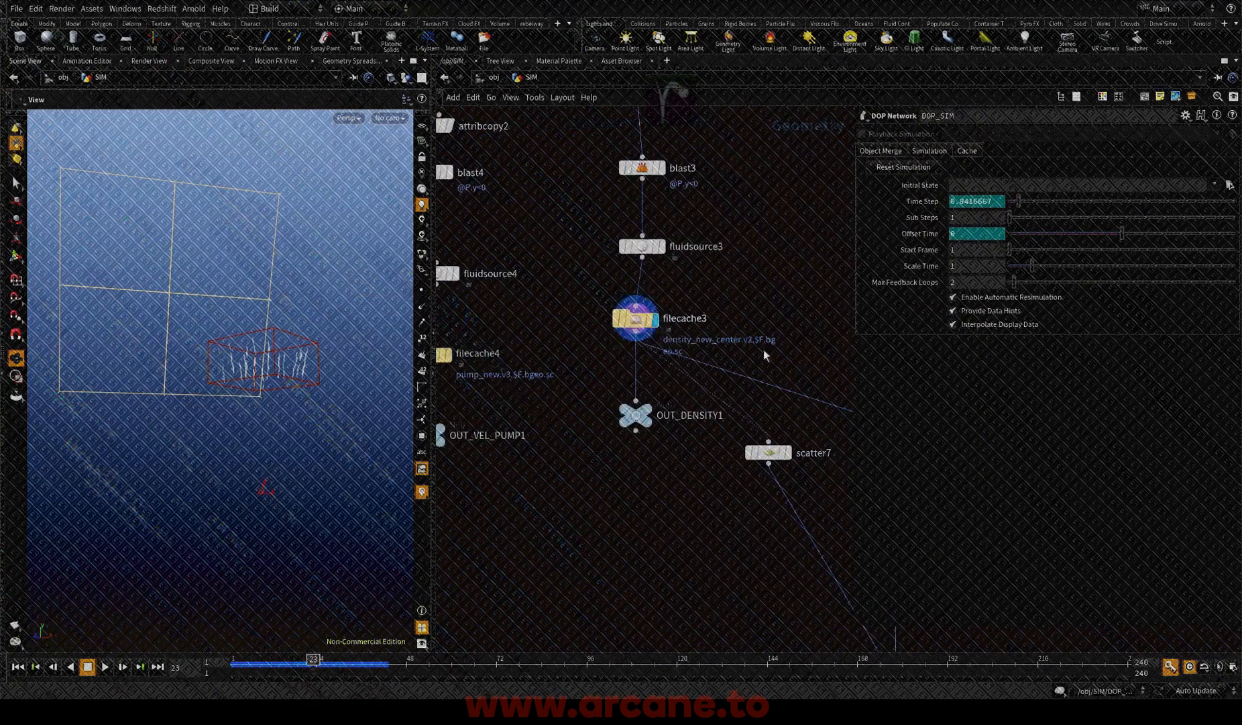
Step: Review the source volumes up close and the parameters of the filecache3 and fluidsource3 nodes
middle_click_drag(764, 349, 725, 412)
left_click_drag(235, 402, 287, 423)
scroll(222, 446, "up", 3)
middle_click_drag(693, 360, 697, 428)
left_click(604, 367)
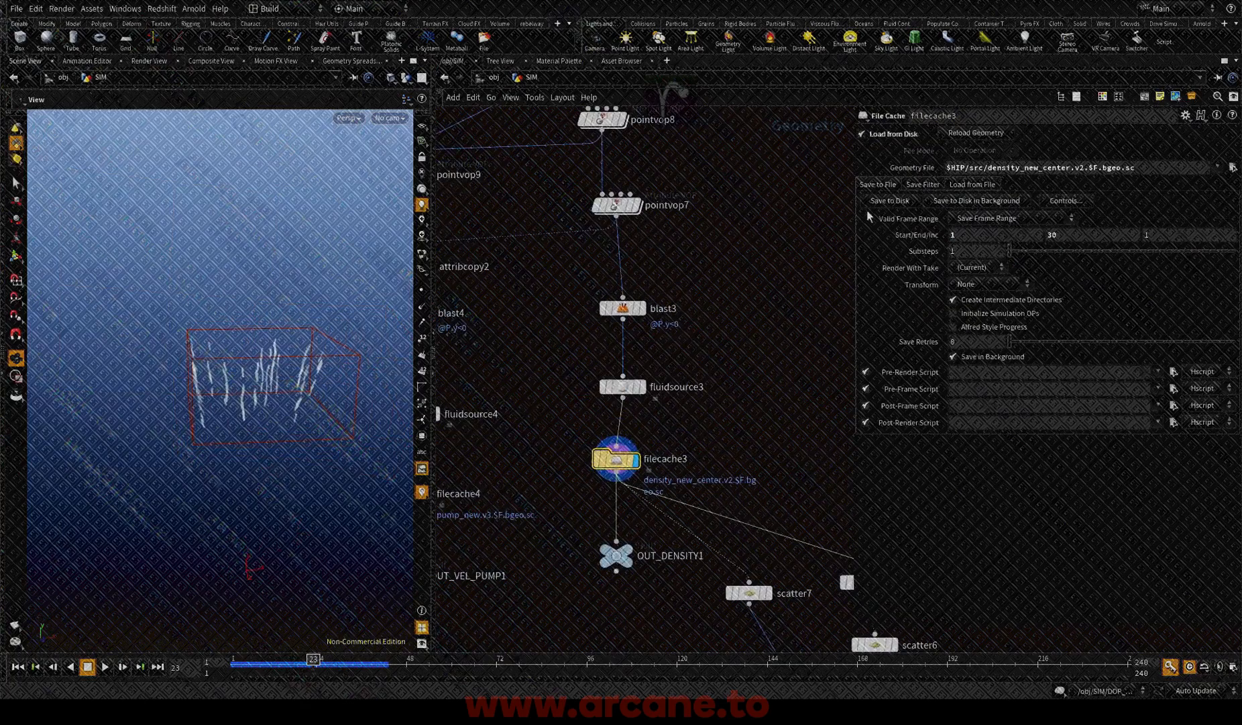
left_click_drag(750, 349, 627, 394)
middle_click_drag(724, 387, 727, 371)
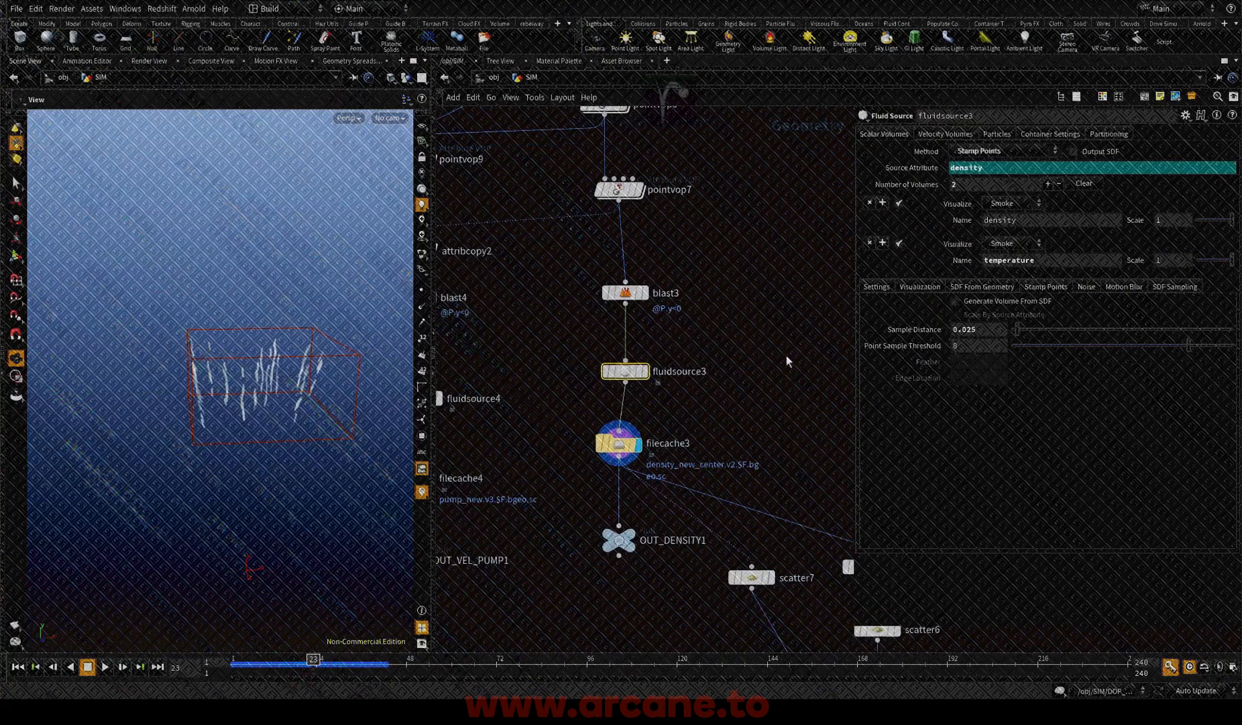
Step: Insert a Blast node between fluidsource3 and filecache3
left_click(666, 407)
key("Tab")
type("blast")
key("Return")
left_click(667, 407)
left_click_drag(666, 412, 633, 418)
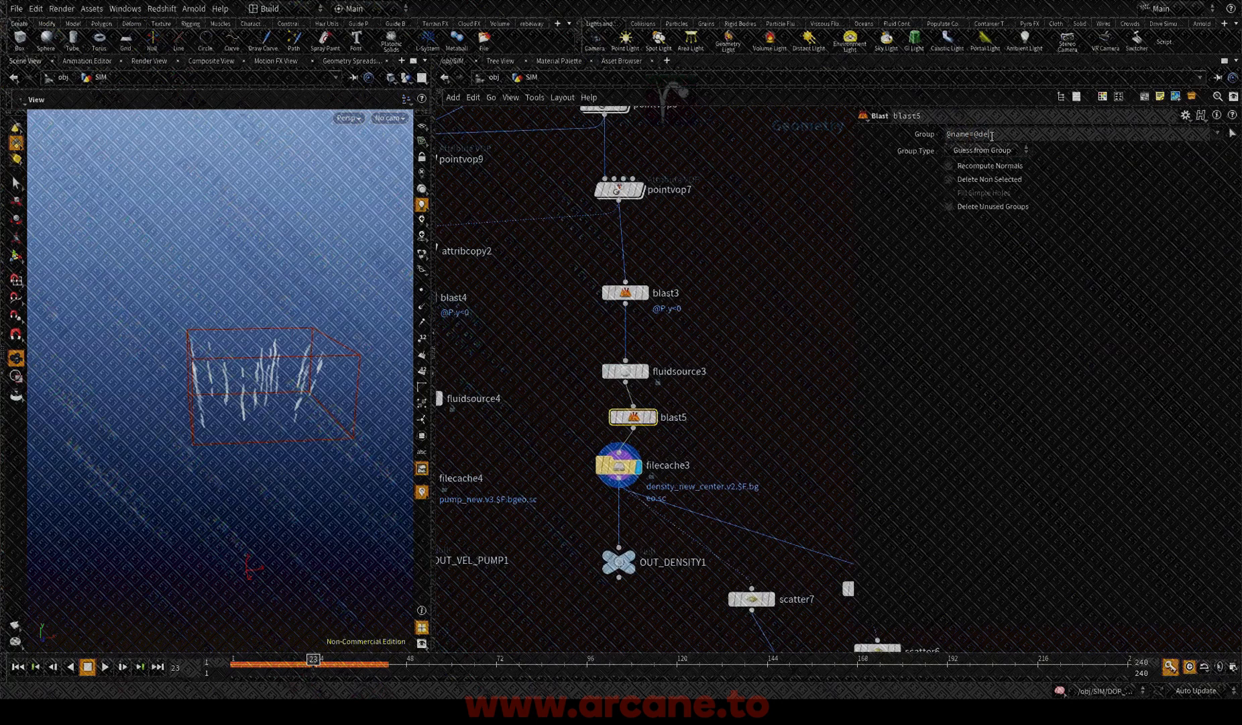
key("Return")
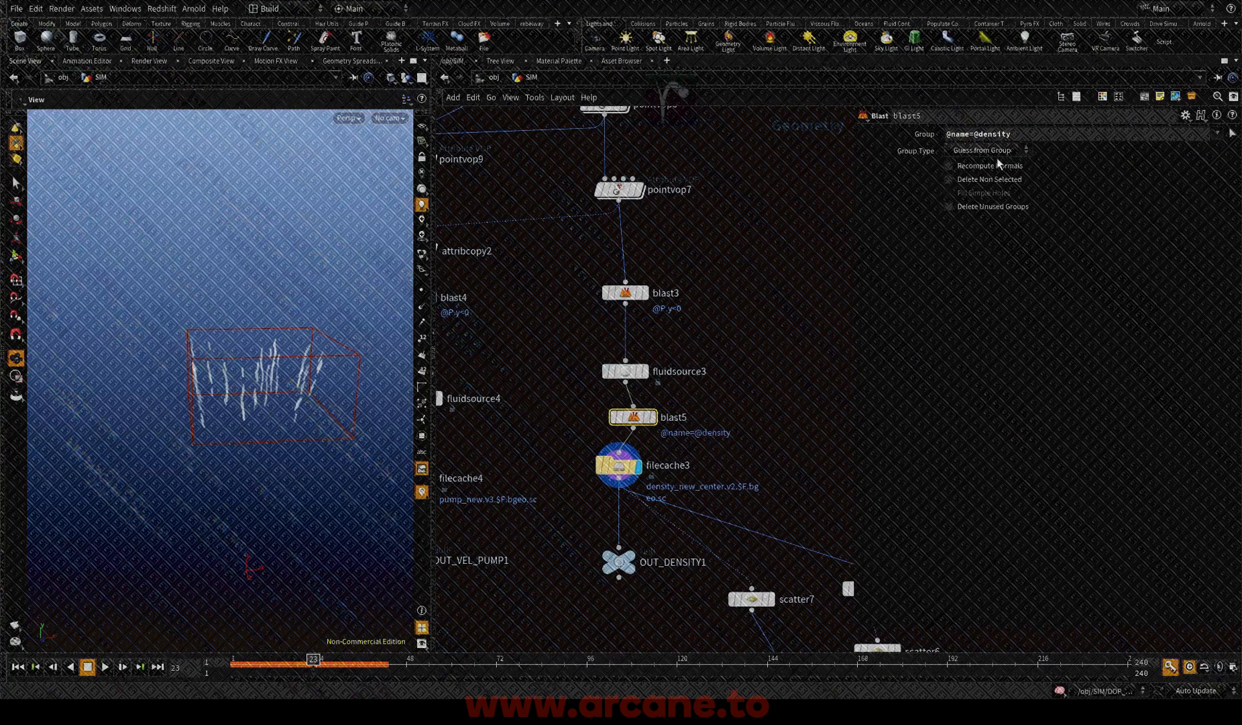
left_click(948, 179)
middle_click_drag(731, 473, 730, 436)
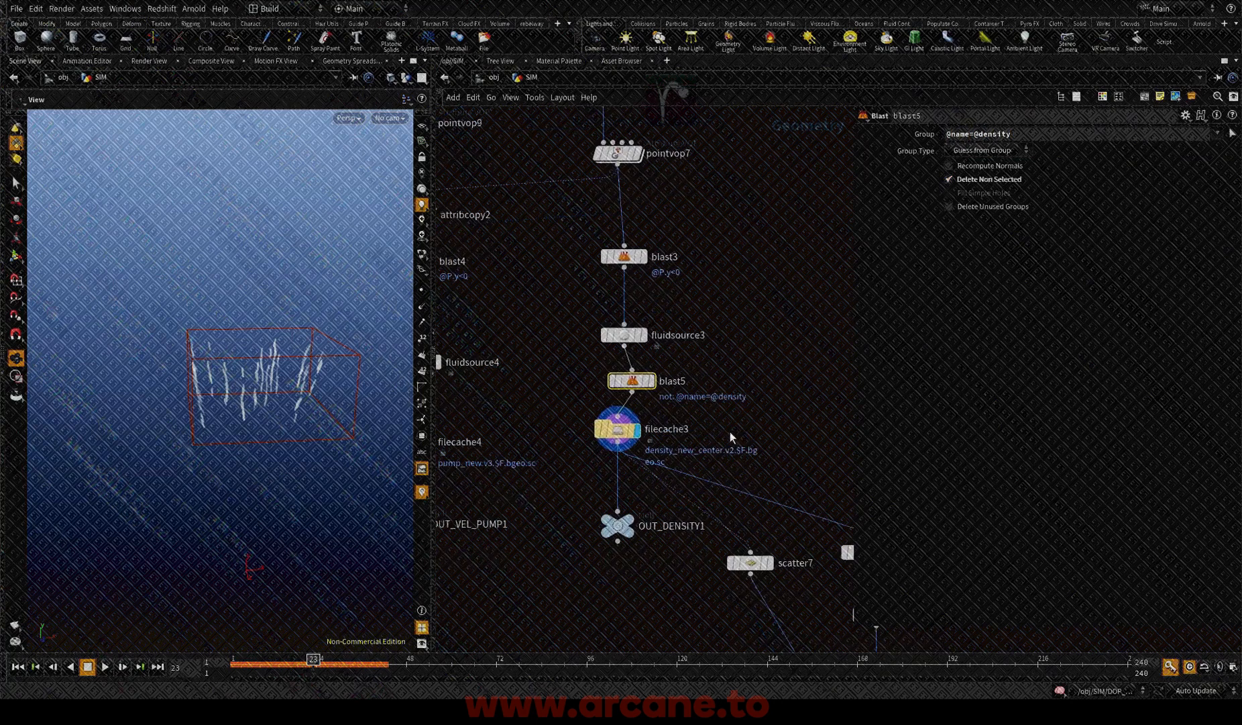
Step: Take blast5 out of the main chain and connect its input to the output of filecache3
left_click_drag(632, 381, 760, 465)
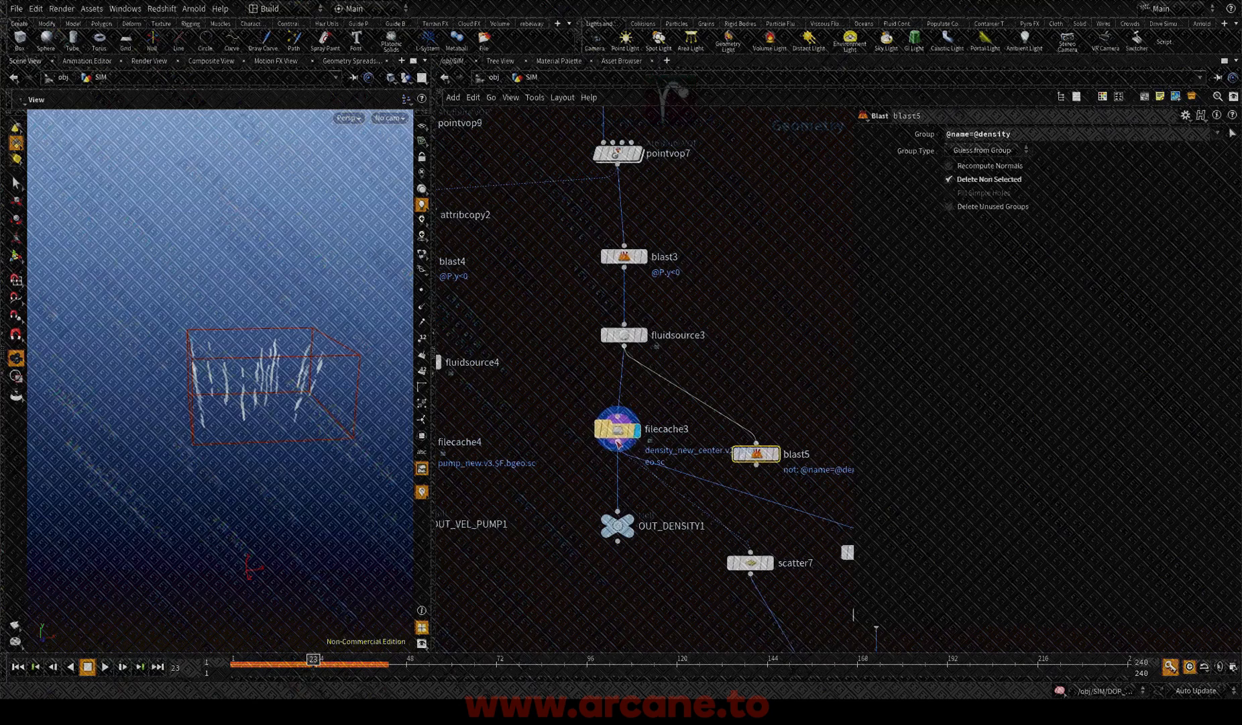
middle_click_drag(776, 383, 761, 364)
left_click_drag(711, 380, 612, 436)
Step: Duplicate filecache3, connect the copy below blast5 and display blast5
key("ctrl+c")
middle_click_drag(800, 385, 665, 317)
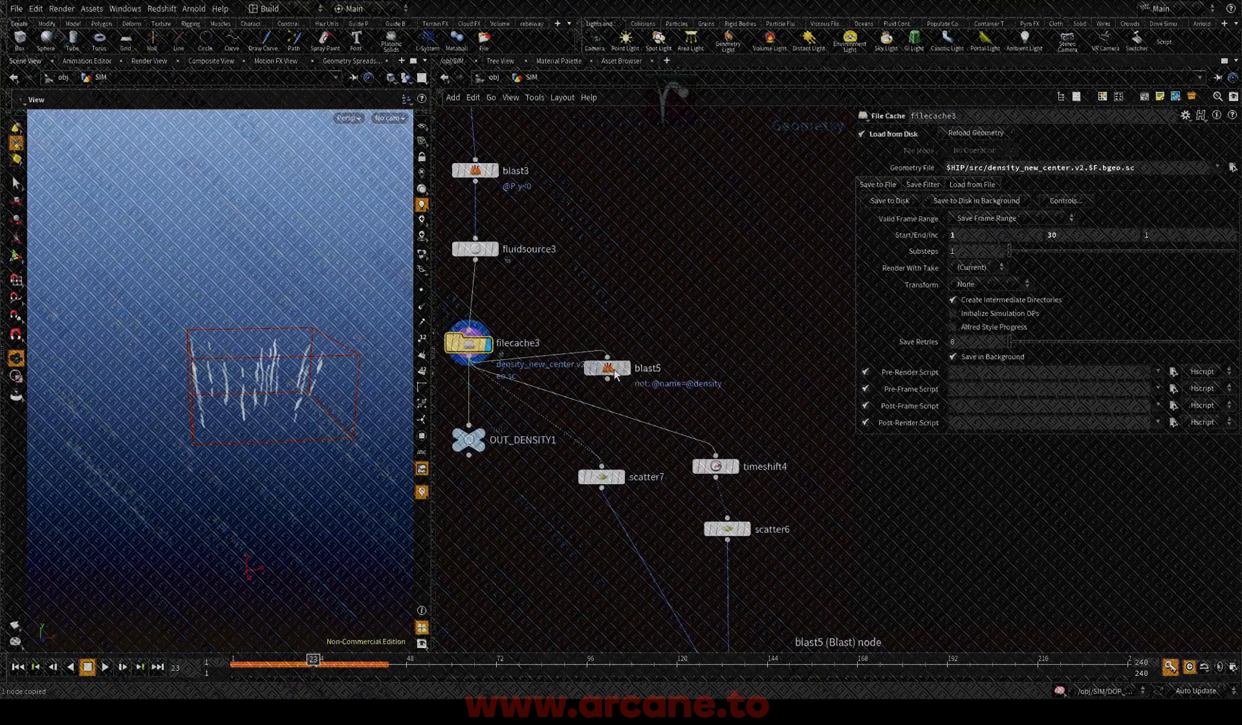
left_click_drag(612, 366, 732, 341)
key("ctrl+v")
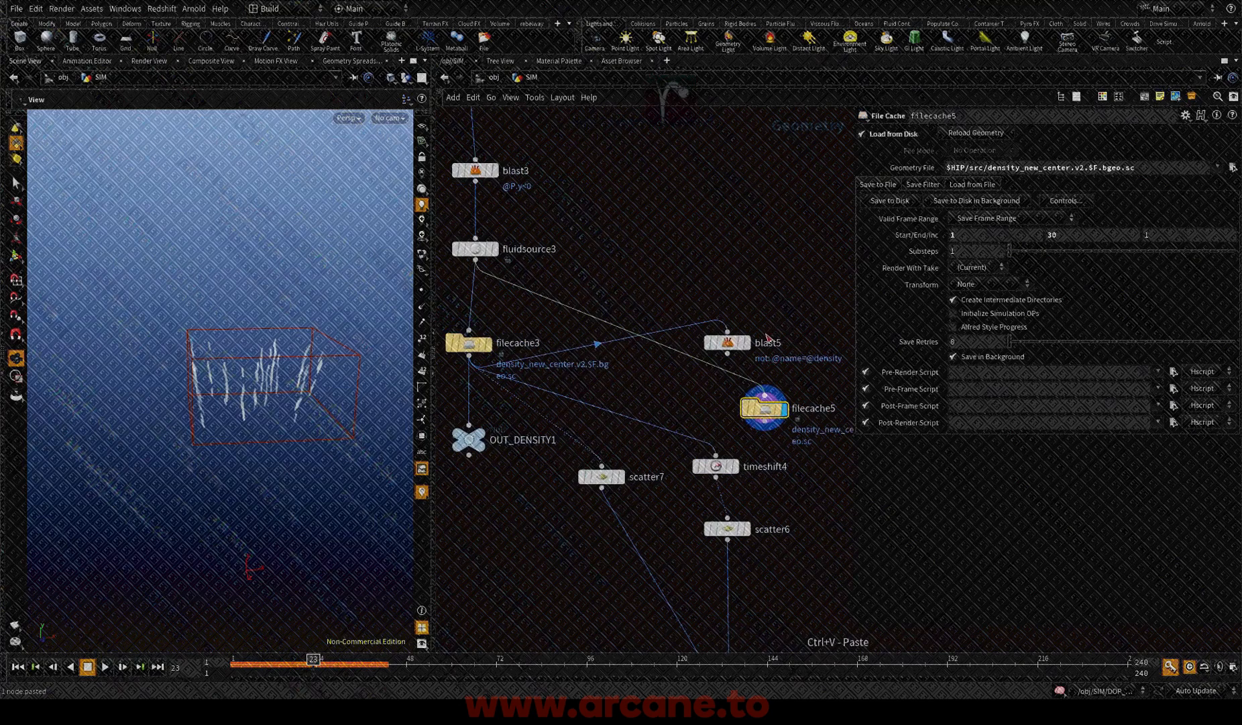
key("Escape")
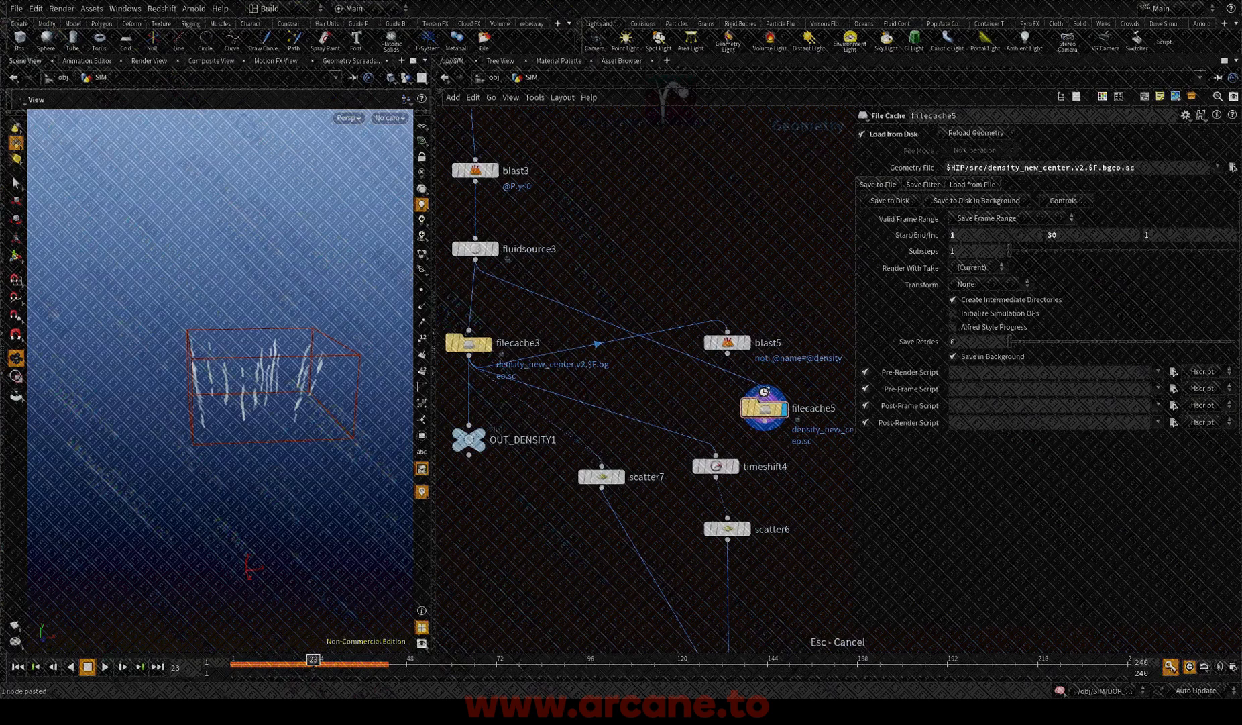
left_click(730, 356)
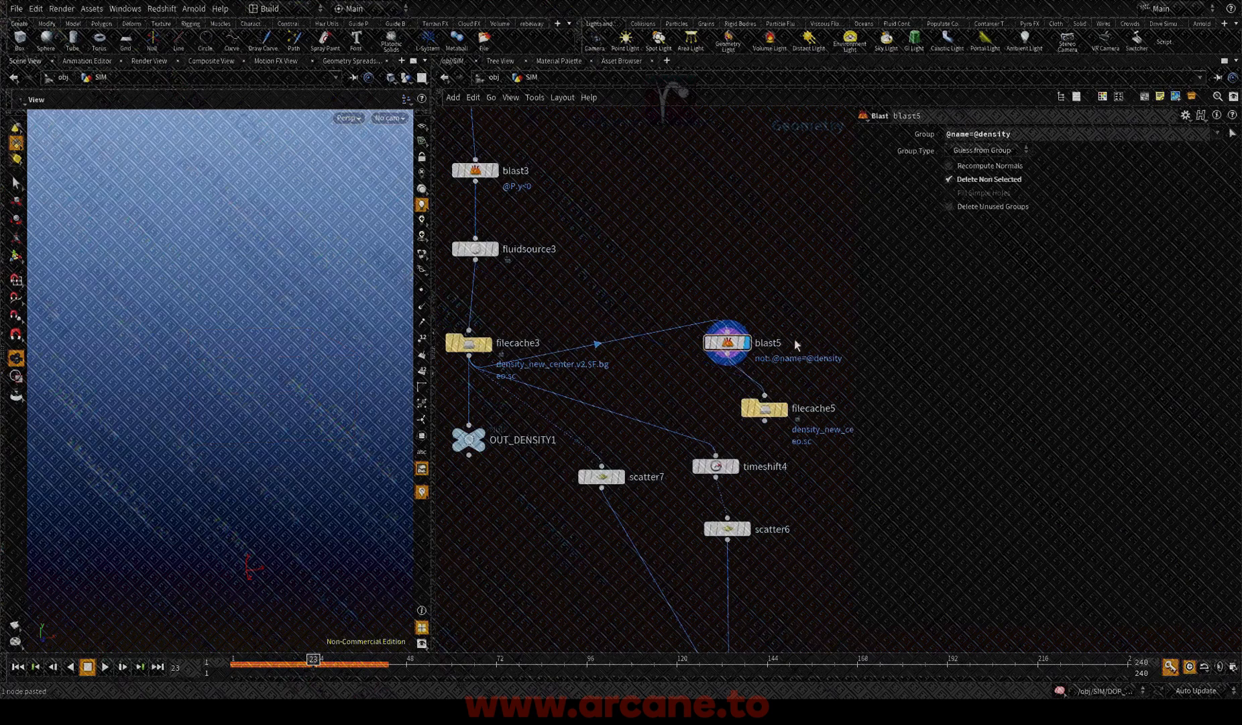
middle_click(725, 349)
key("BackSpace")
middle_click_drag(729, 350, 717, 372)
middle_click(717, 373)
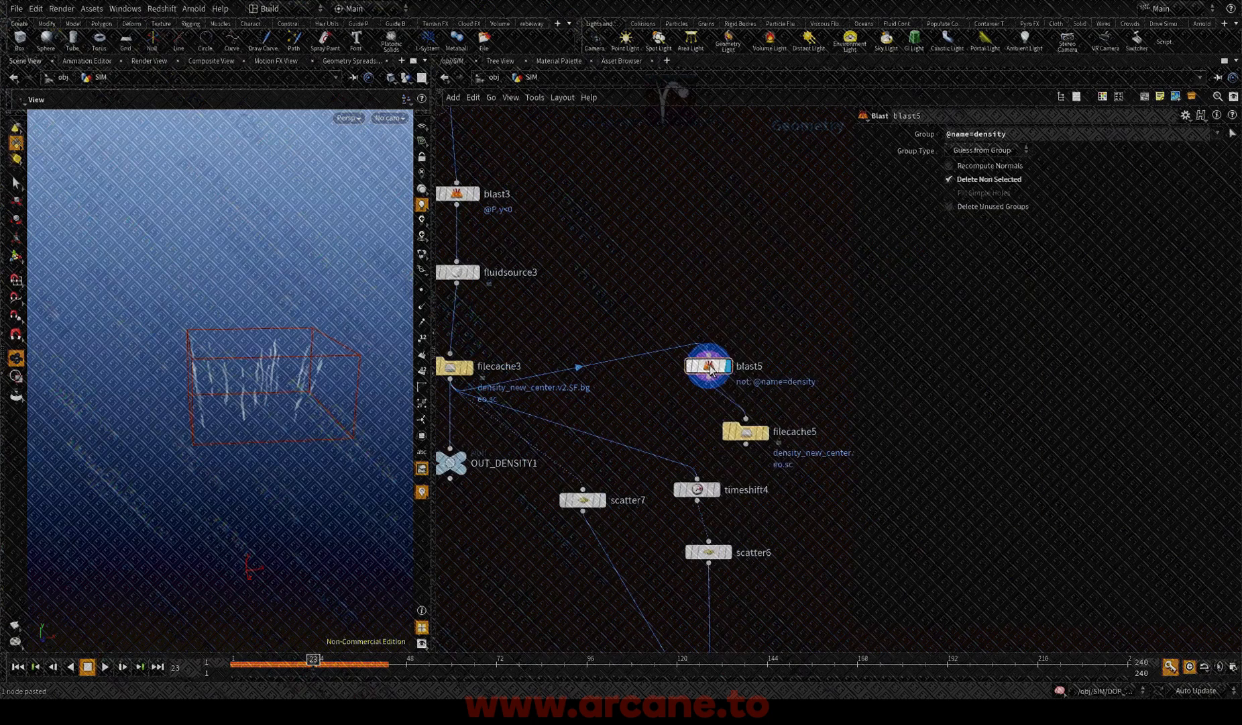
middle_click(710, 371)
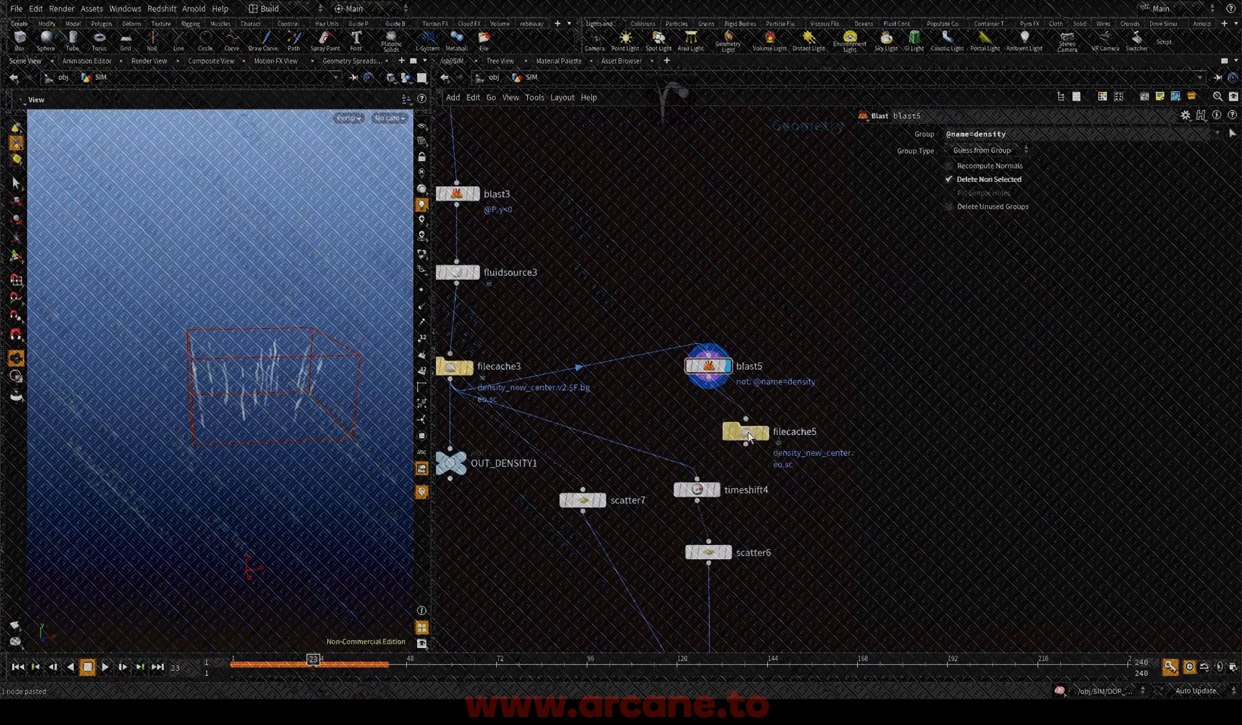
Step: Align filecache5 under blast5 and set its geometry file to $HIP/src/density_new_center.v3.$F.bgeo.sc
left_click_drag(731, 440, 695, 448)
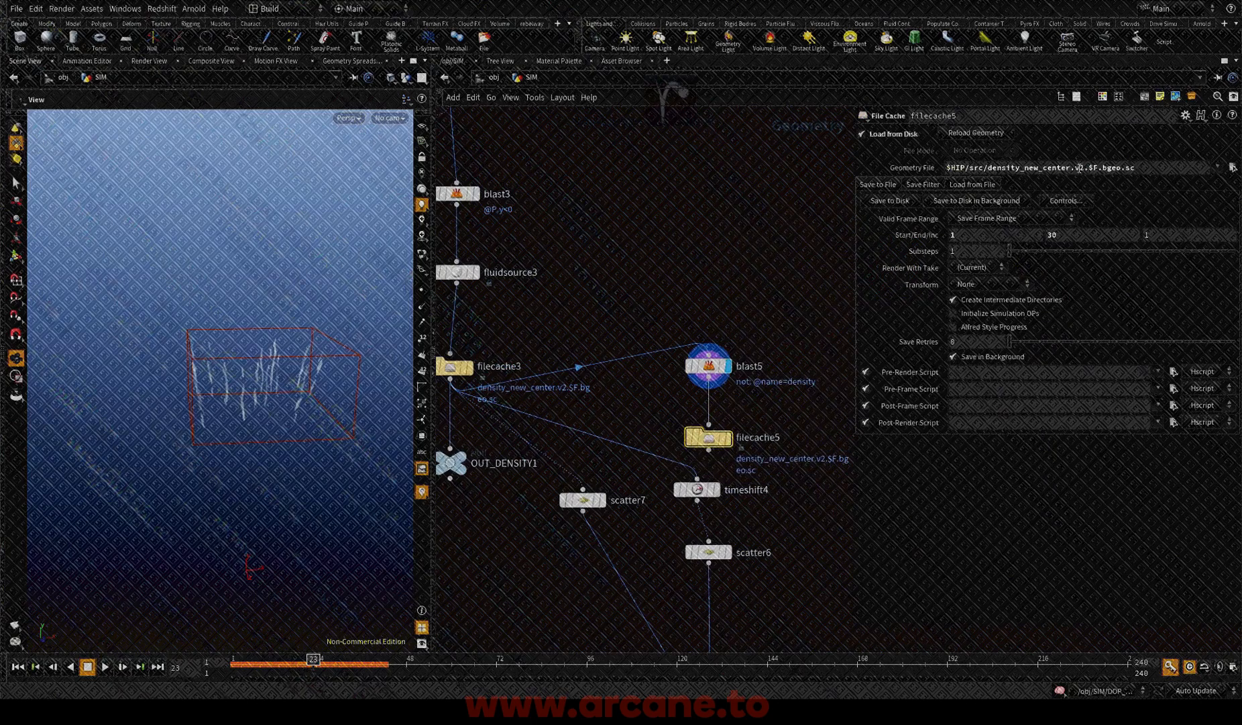
left_click_drag(1080, 168, 1085, 167)
type("3")
middle_click_drag(702, 248, 683, 192)
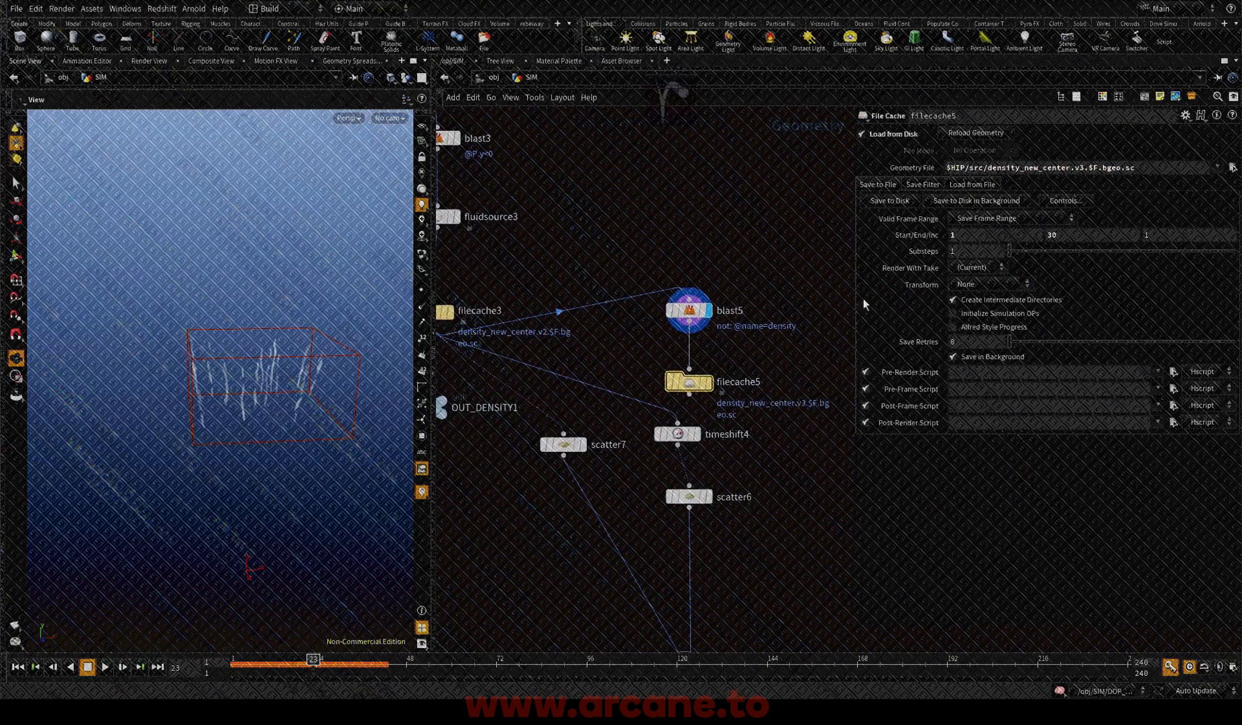
Step: Write the filecache5 sequence to disk in the background and save the scene
left_click(952, 200)
left_click(1055, 244)
key("ctrl+s")
Step: Rewire timeshift4, scatter7 and OUT_DENSITY1 from filecache3 to the output of filecache5, moving OUT_DENSITY1 lower in the network
middle_click_drag(750, 236, 824, 245)
scroll(630, 414, "down", 2)
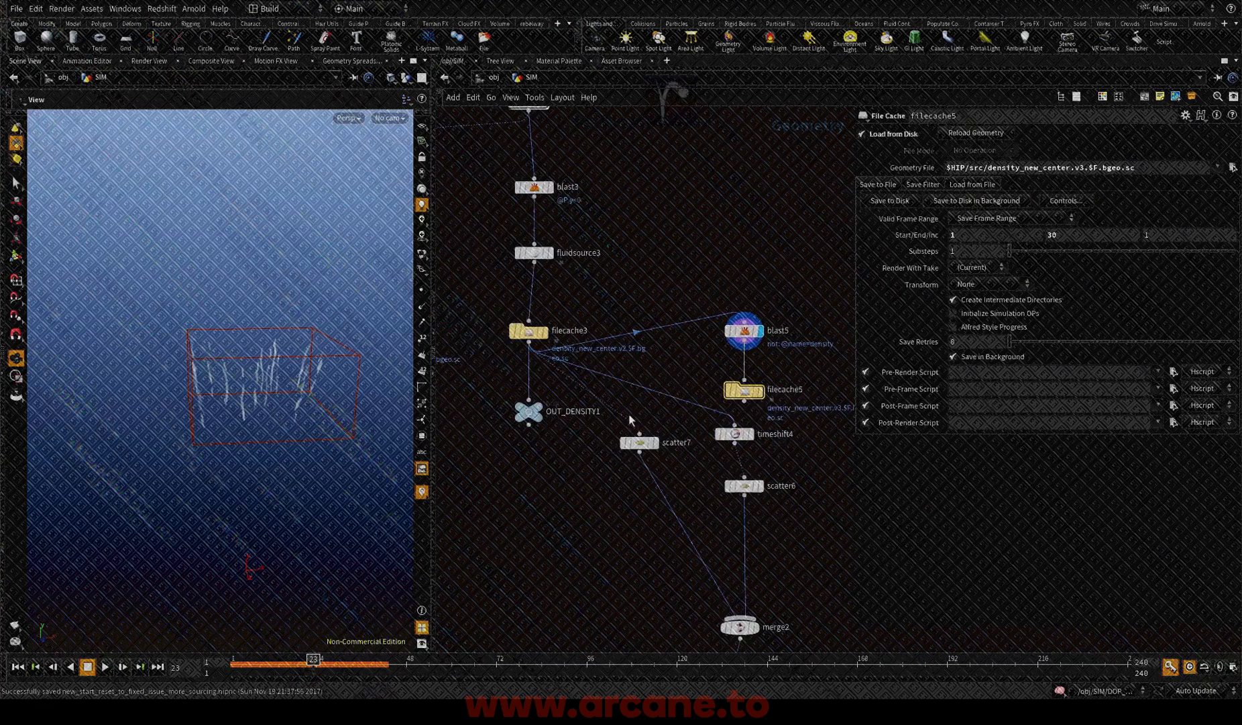
left_click_drag(717, 410, 743, 401)
left_click_drag(663, 431, 743, 401)
left_click_drag(529, 412, 529, 503)
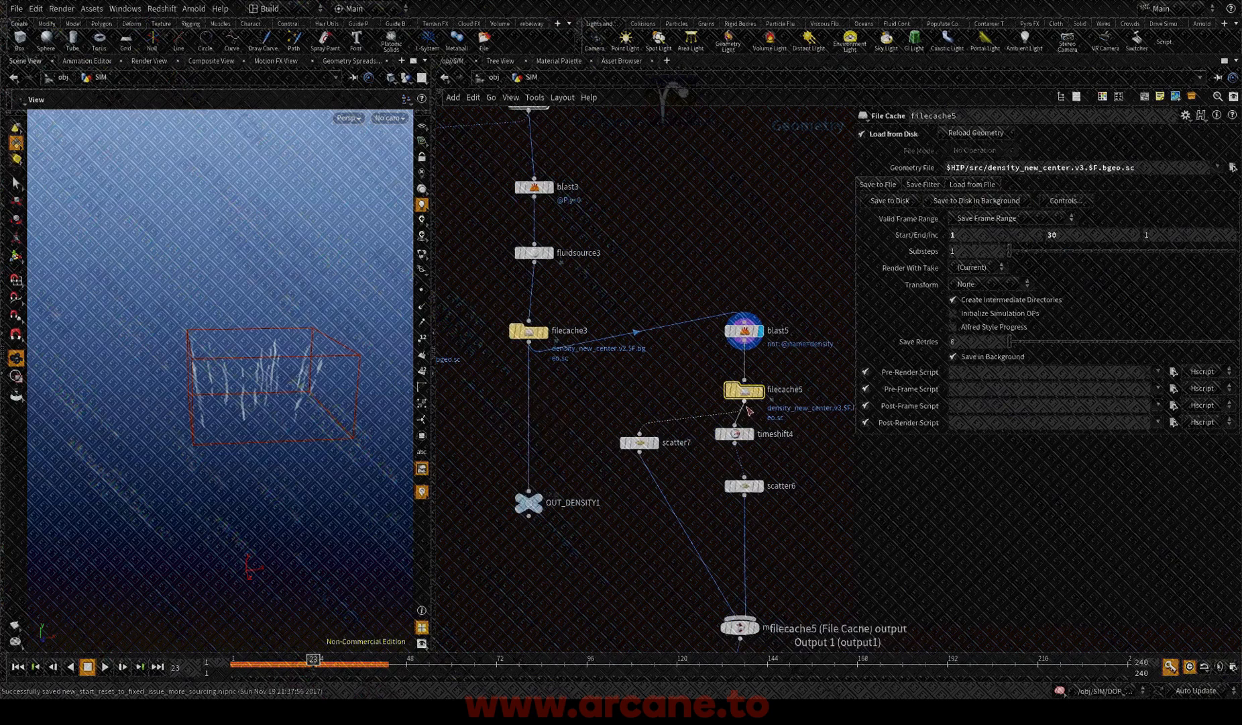
left_click_drag(745, 403, 529, 492)
middle_click_drag(704, 369, 675, 398)
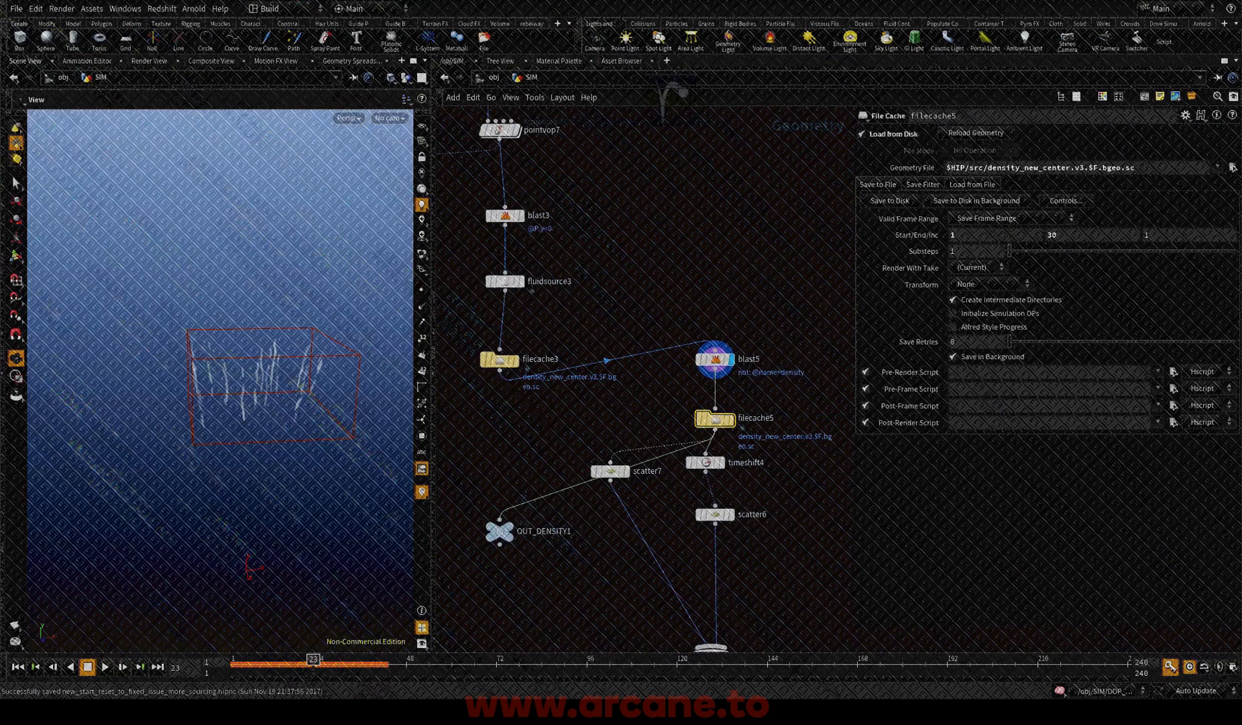
Step: Display filecache5, scrub its cached frames to frame 21, and template the file cache feeding OUT_DENSITY
key("r")
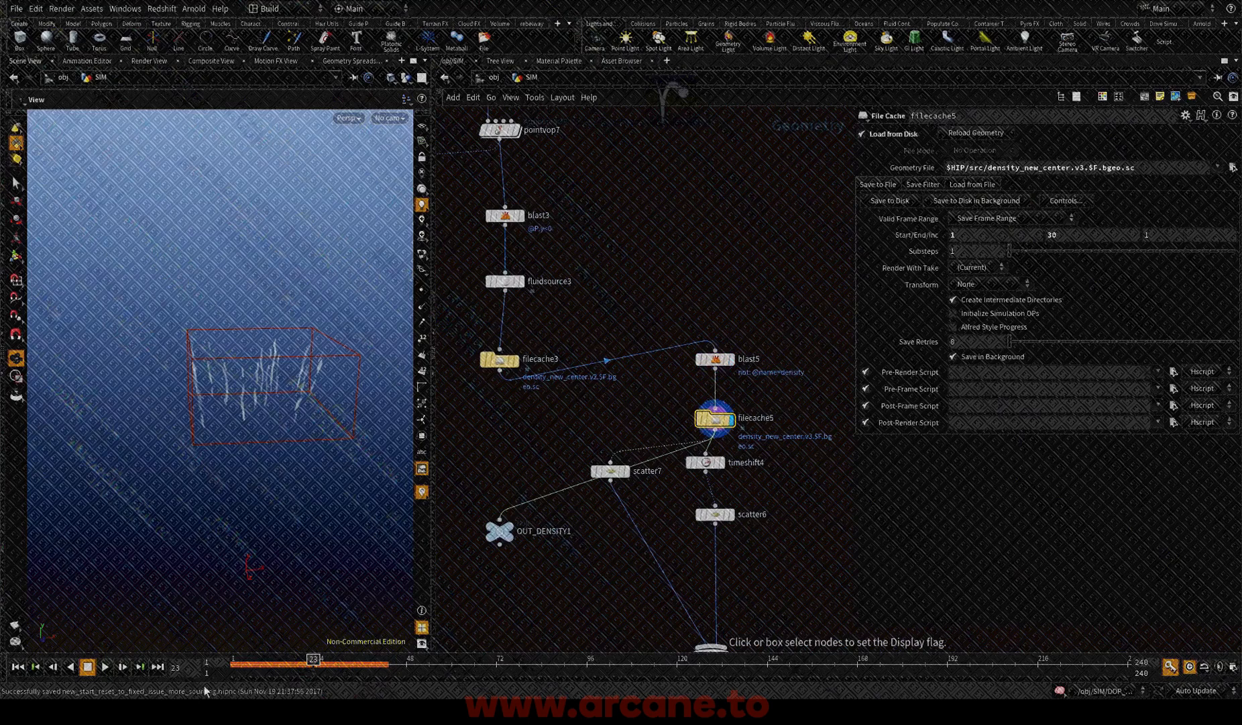
left_click_drag(252, 663, 333, 673)
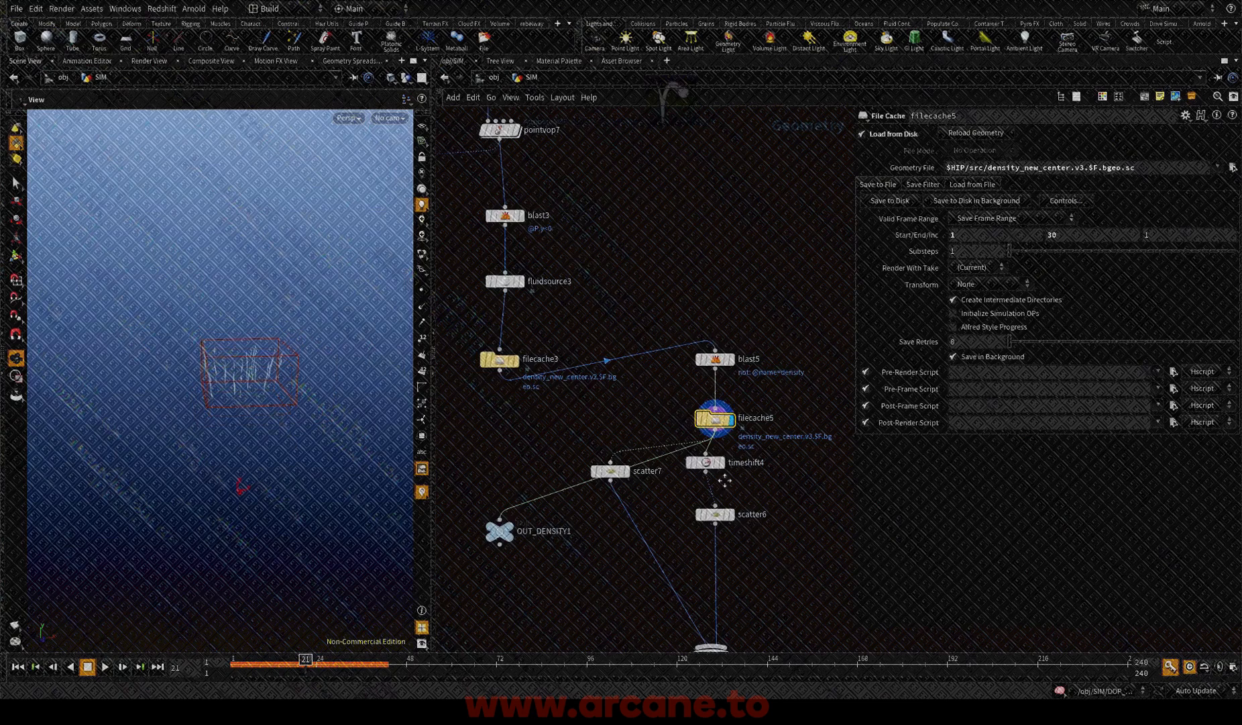
scroll(711, 462, "down", 6)
middle_click_drag(725, 481, 606, 423)
scroll(730, 364, "up", 5)
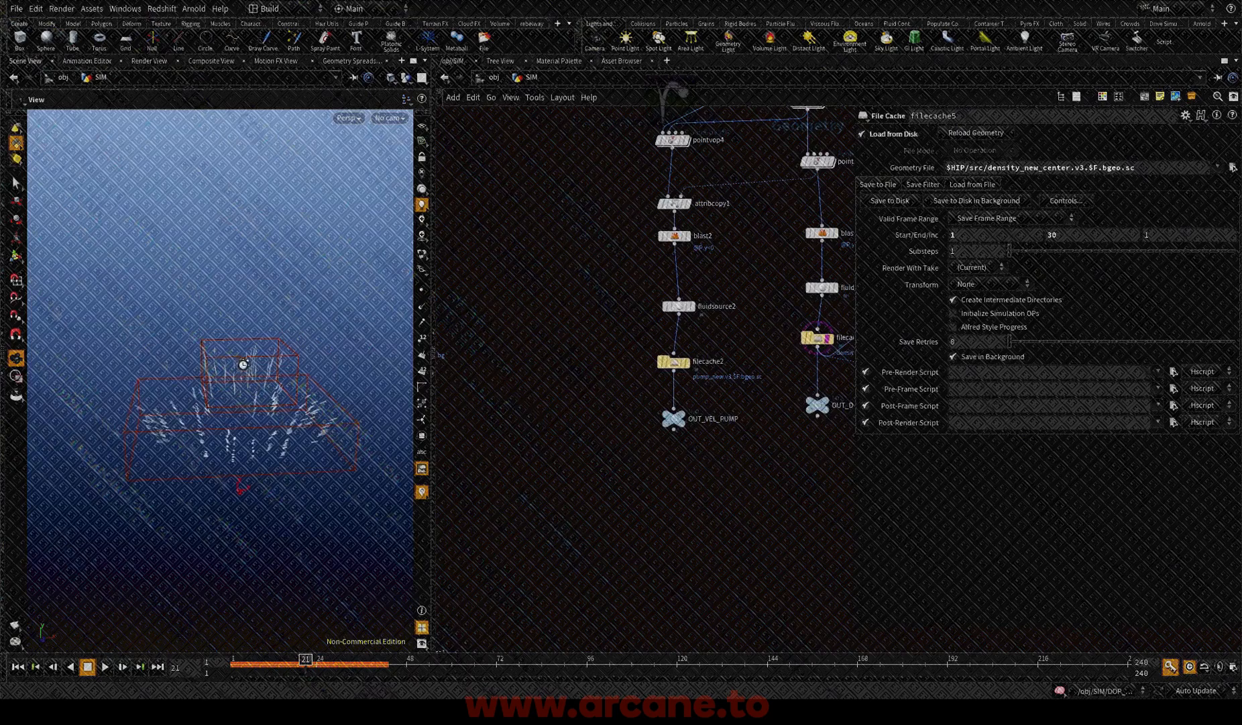
Step: Compare the two source volumes from several angles at frame 28
left_click_drag(247, 359, 237, 317)
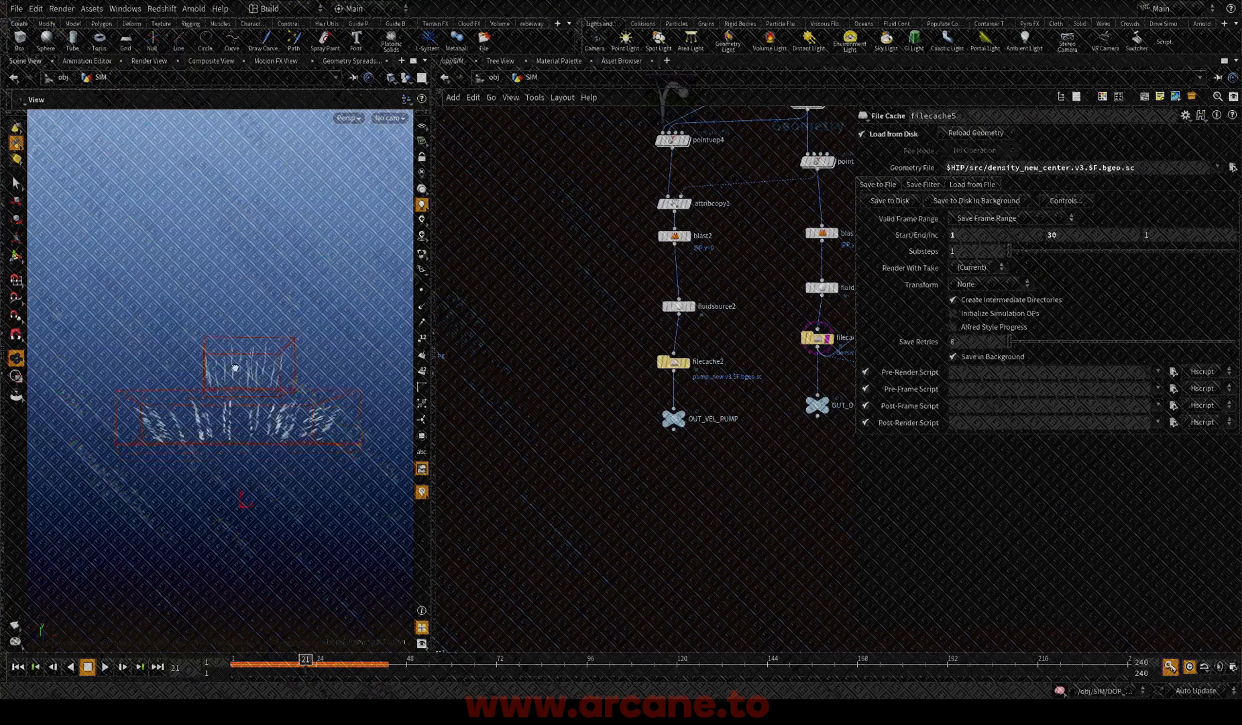
left_click(332, 661)
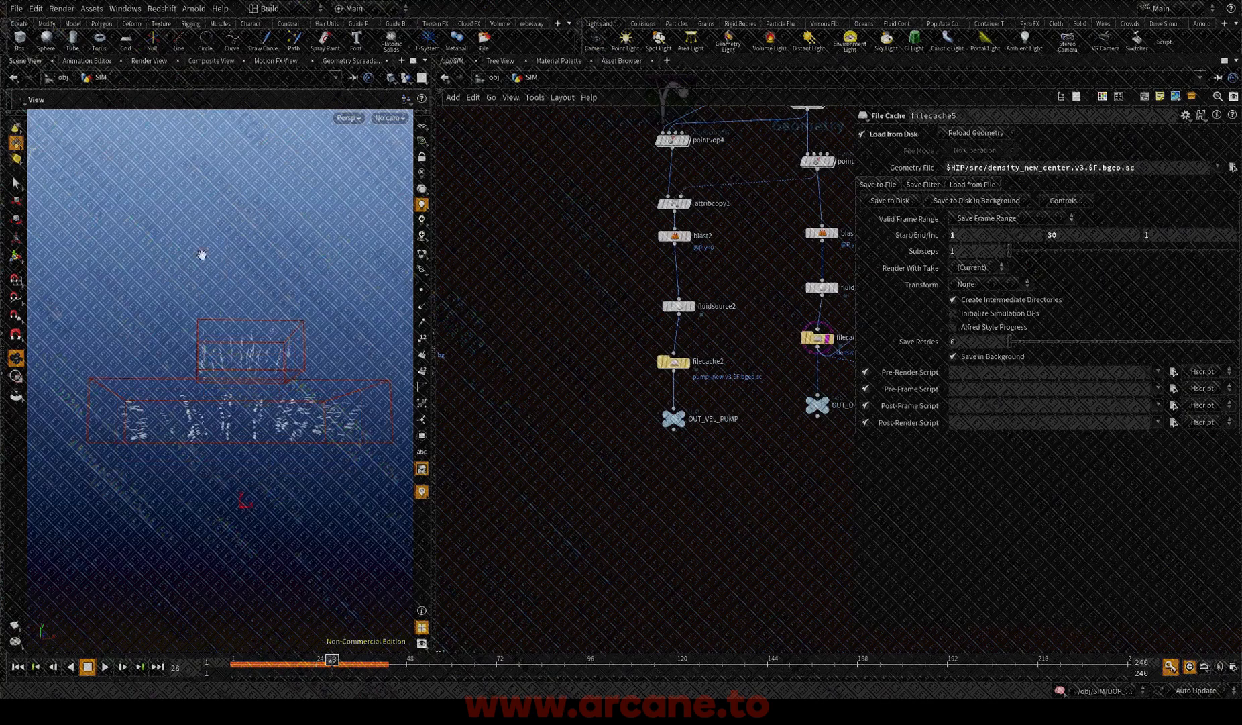
left_click_drag(311, 419, 240, 413)
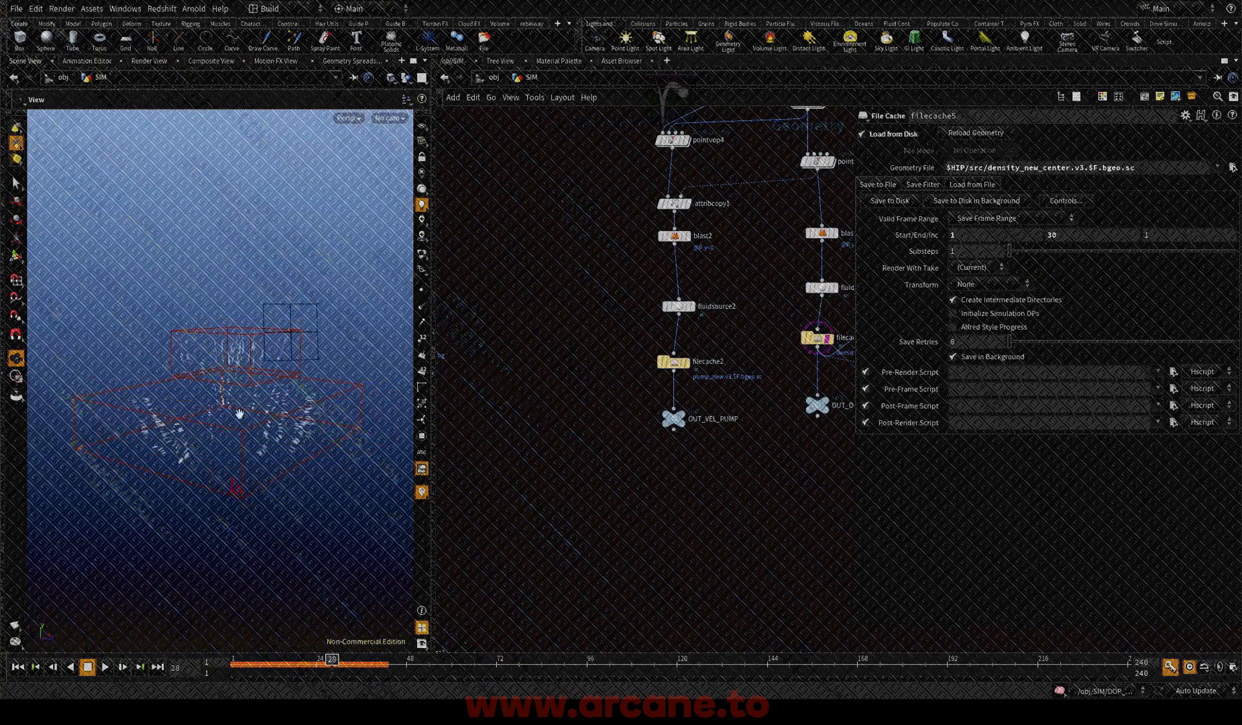
left_click_drag(344, 387, 382, 404)
Step: Return the timeline to frame 1 and open the DOP_SIM network
scroll(741, 429, "down", 1)
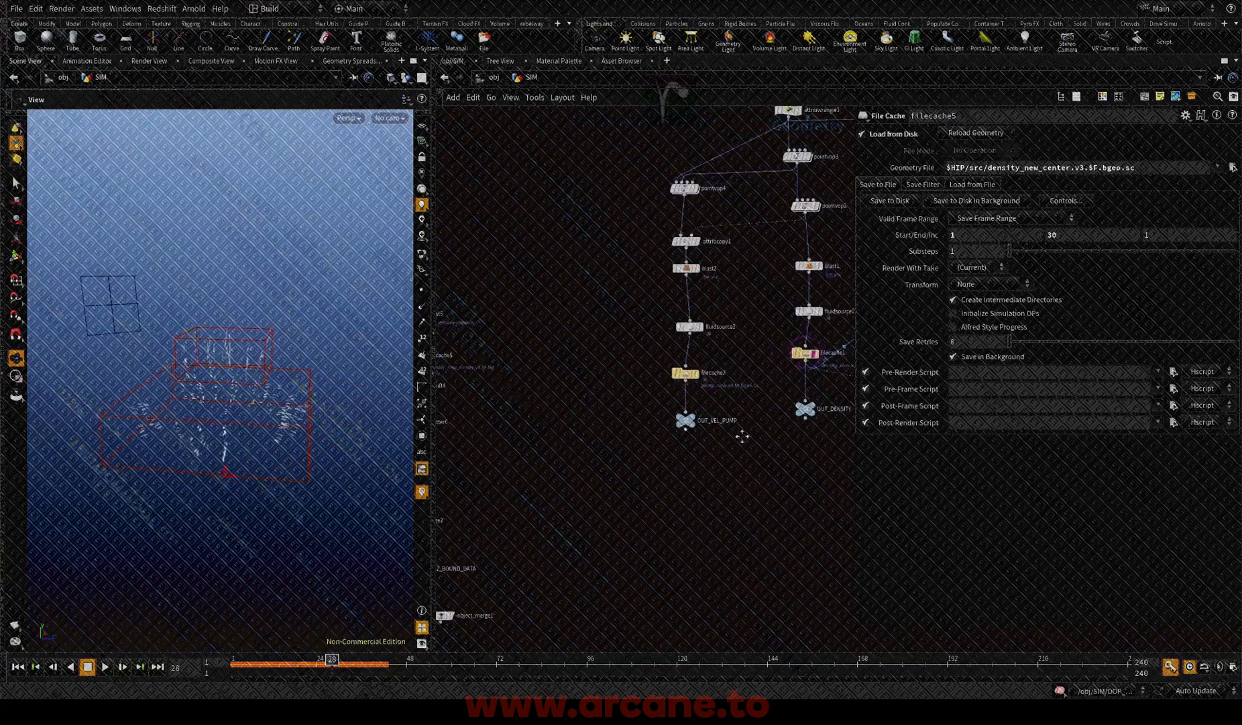
scroll(740, 396, "up", 2)
middle_click_drag(741, 394, 683, 421)
scroll(634, 401, "down", 3)
scroll(683, 420, "down", 2)
middle_click_drag(567, 578, 491, 378)
scroll(685, 473, "down", 1)
scroll(632, 426, "up", 4)
scroll(632, 429, "up", 2)
left_click(17, 666)
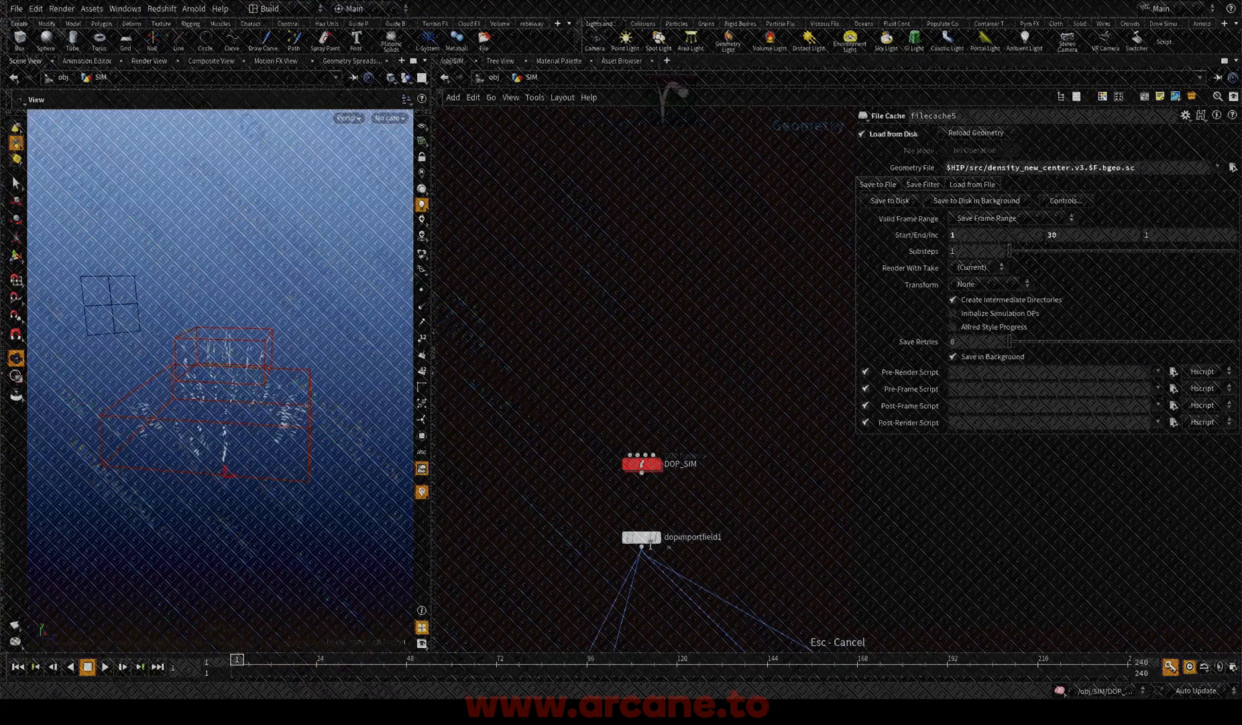
double_click(647, 474)
key("h")
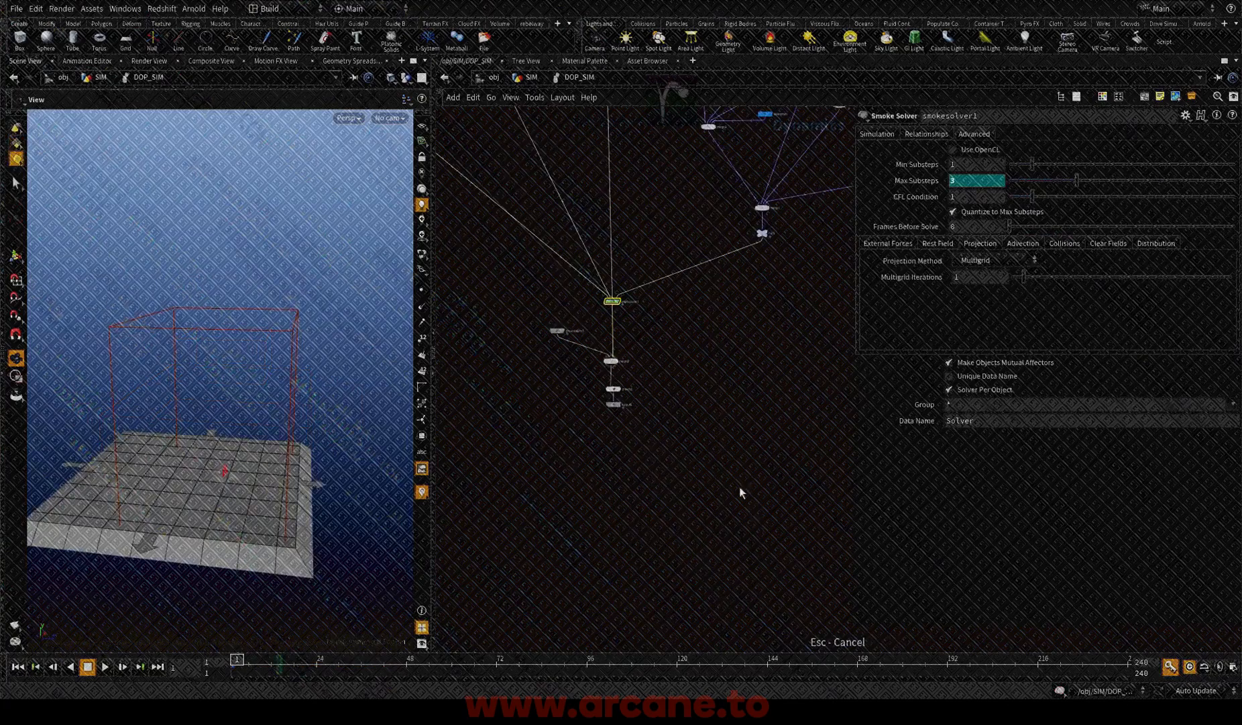
Step: Set Input Number 2 of gasfieldvop2 to .6
scroll(704, 407, "up", 1)
middle_click_drag(685, 309, 507, 633)
scroll(804, 424, "up", 5)
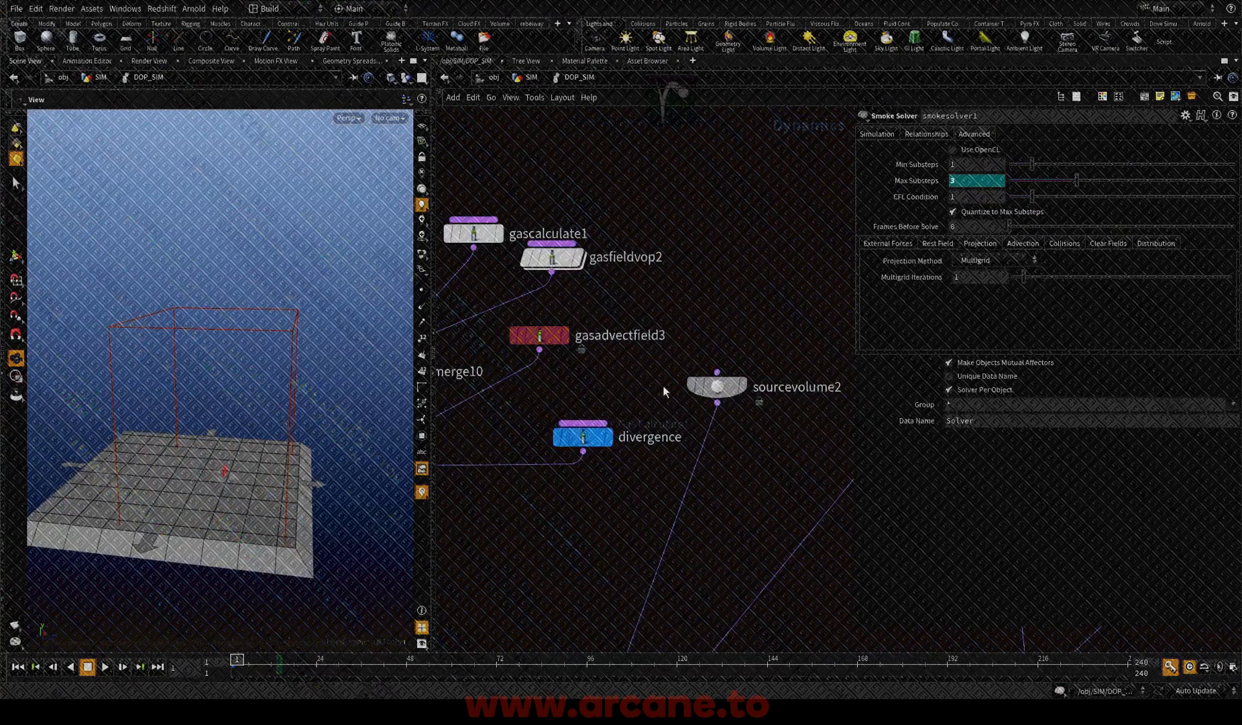
left_click(587, 437)
middle_click_drag(651, 347, 699, 405)
left_click(599, 316)
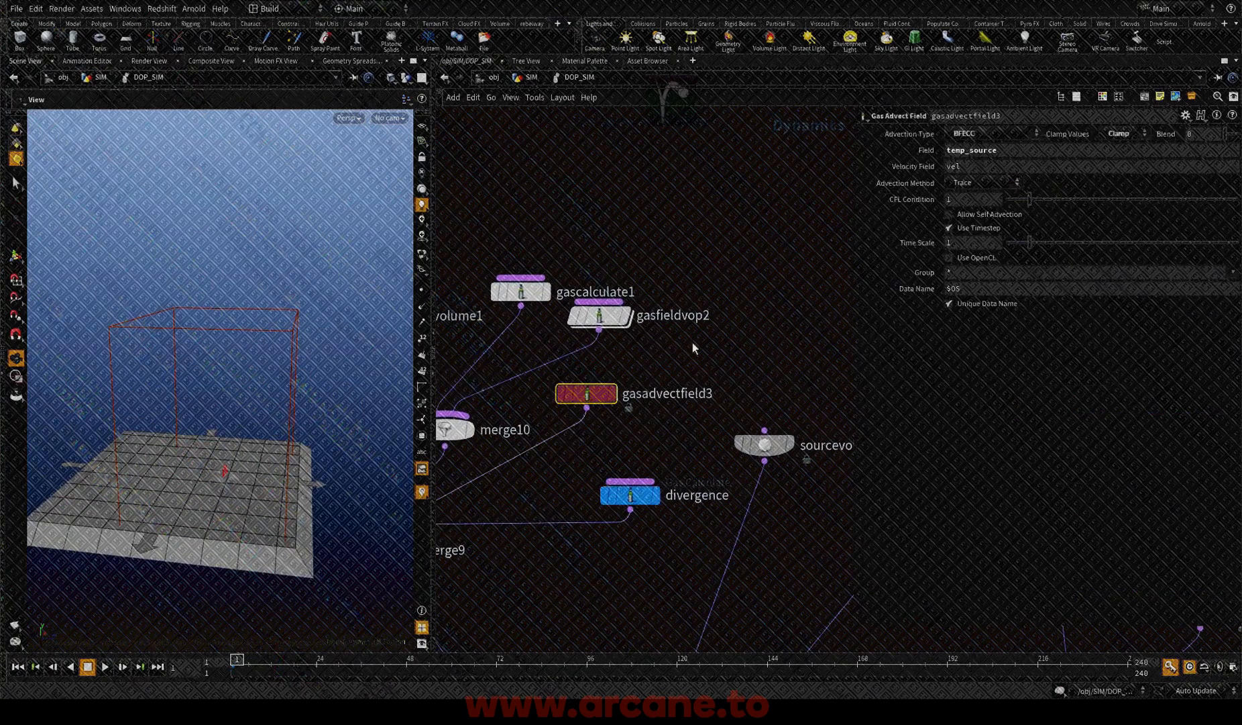
left_click_drag(958, 301, 828, 290)
type(".6")
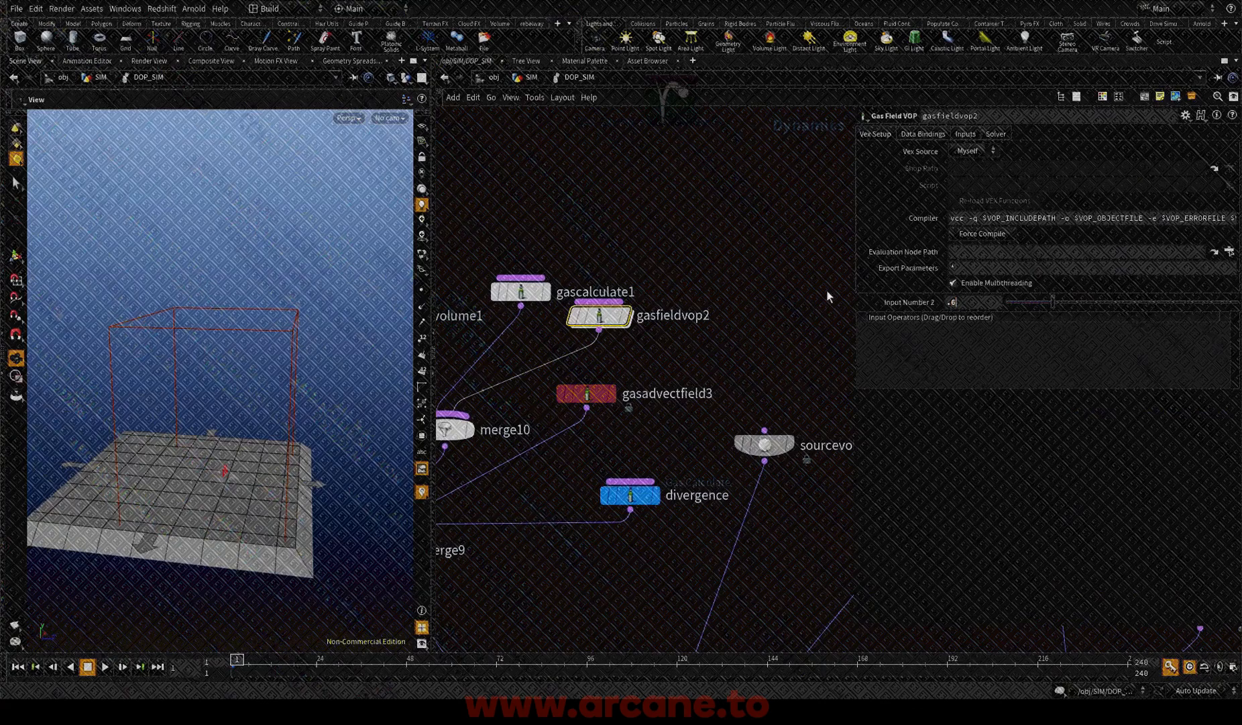
key("Return")
Step: Set the Source Pre-Mult of the div_temp Gas Calculate node to 3
scroll(691, 357, "down", 4)
middle_click_drag(719, 328, 685, 367)
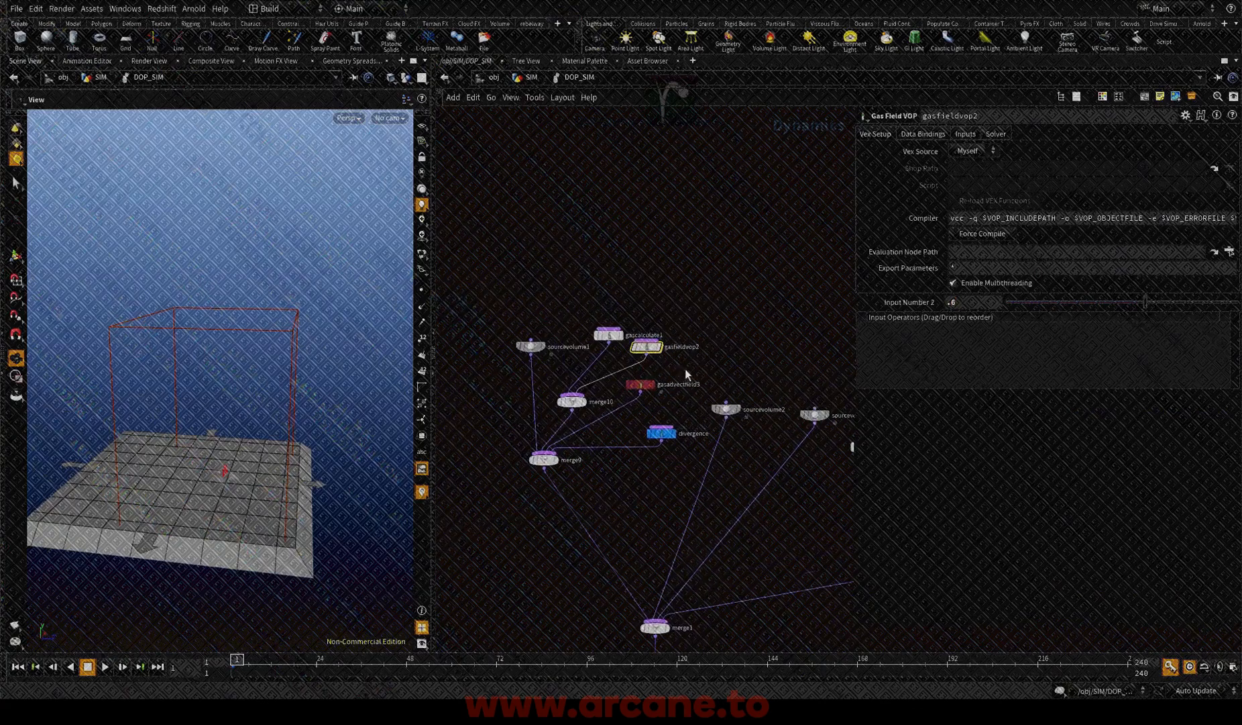
left_click(640, 384)
middle_click_drag(709, 294, 702, 470)
scroll(701, 463, "down", 3)
middle_click_drag(697, 374, 725, 449)
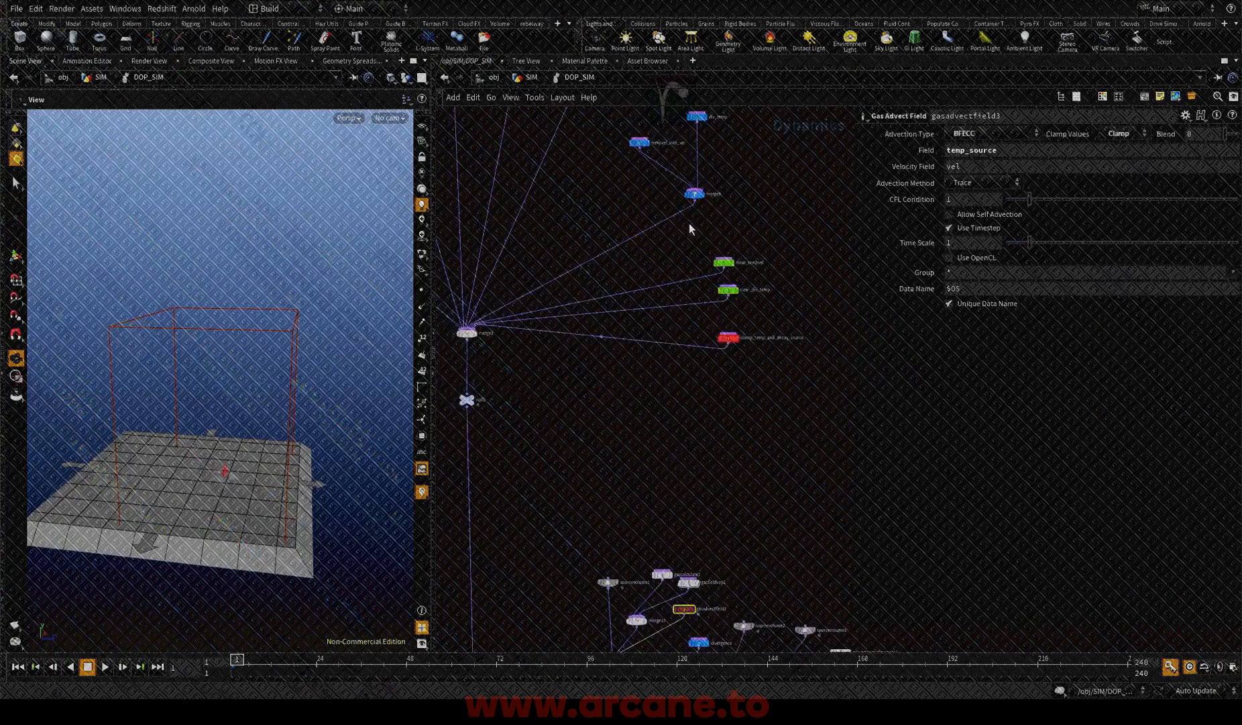
middle_click_drag(687, 226, 725, 430)
scroll(793, 347, "up", 3)
left_click(692, 296)
middle_click_drag(703, 249, 711, 221)
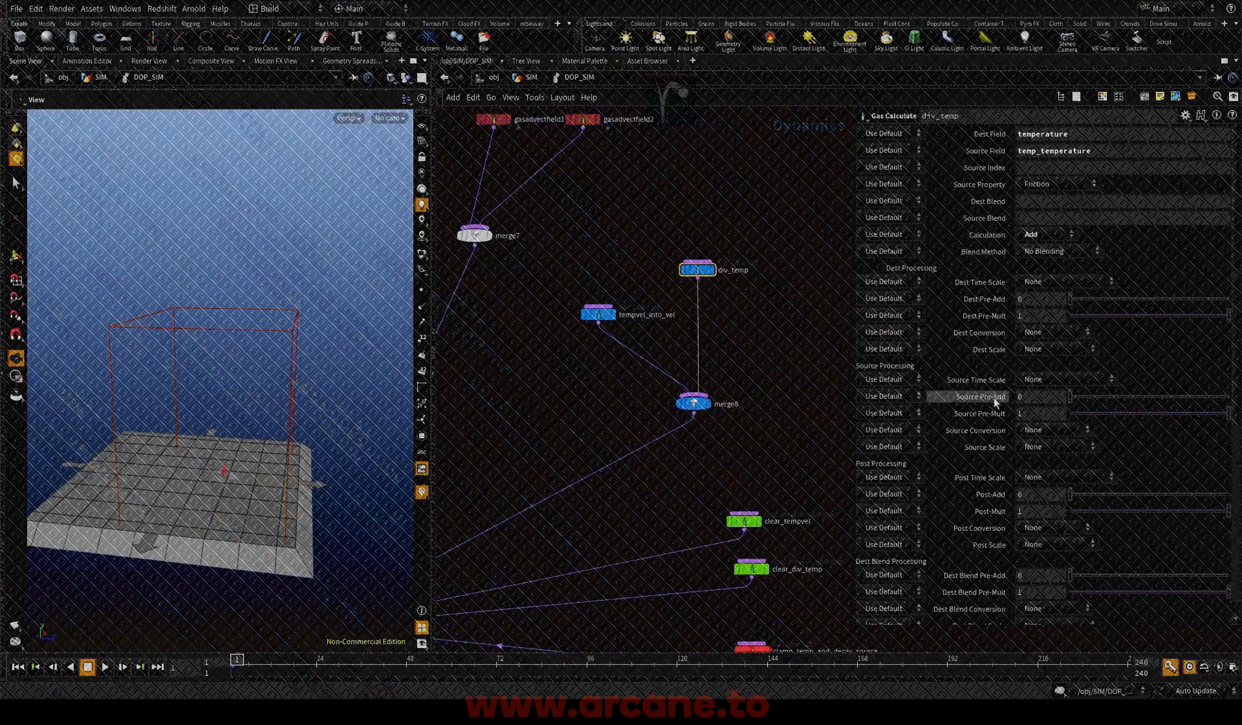
left_click(1037, 411)
key("Return")
Step: Select merge6 below the smoke solver and play the simulation from frame 1
middle_click_drag(782, 428, 818, 278)
scroll(806, 296, "down", 5)
middle_click_drag(725, 500, 726, 300)
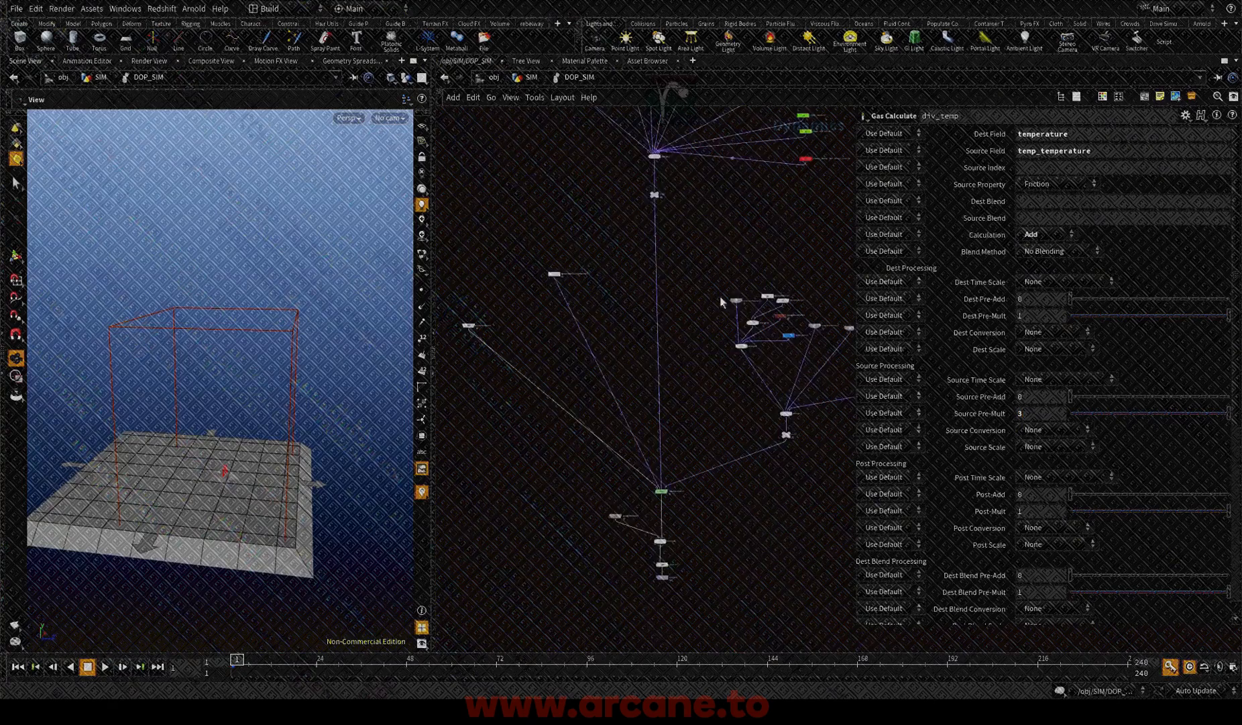
scroll(725, 487, "up", 3)
left_click_drag(724, 528, 592, 478)
middle_click_drag(676, 549, 695, 482)
left_click_drag(699, 543, 581, 486)
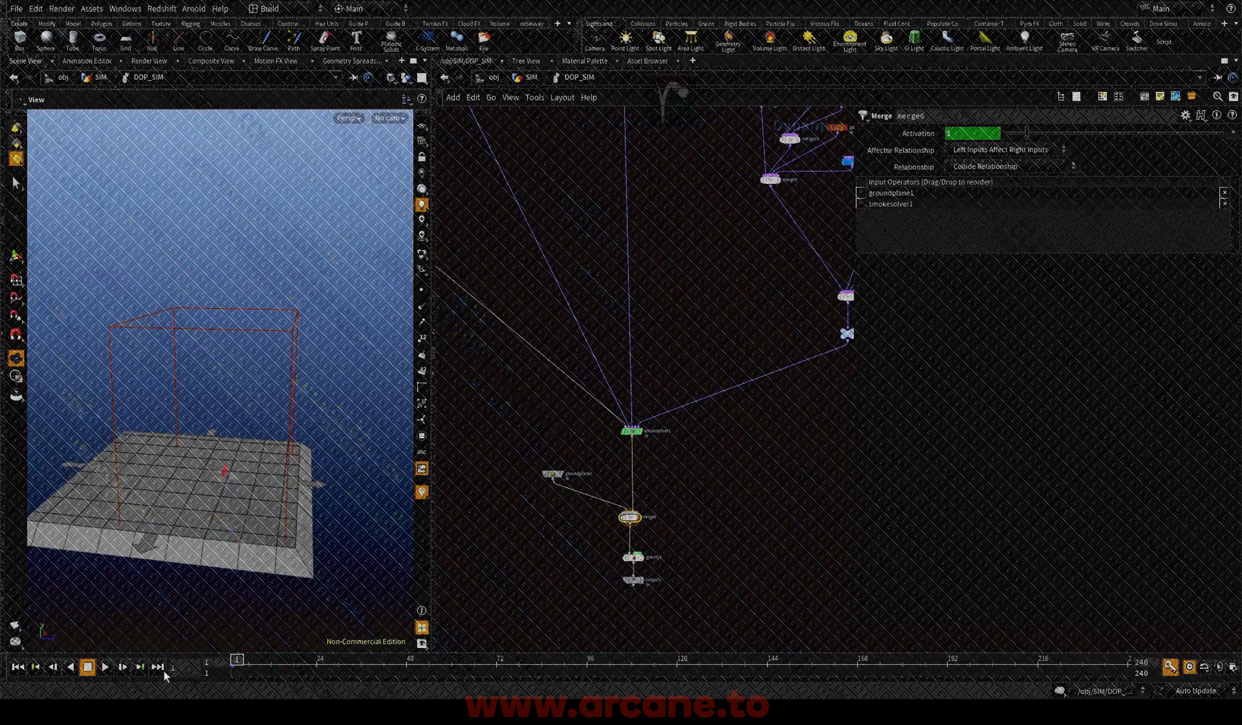
left_click(105, 667)
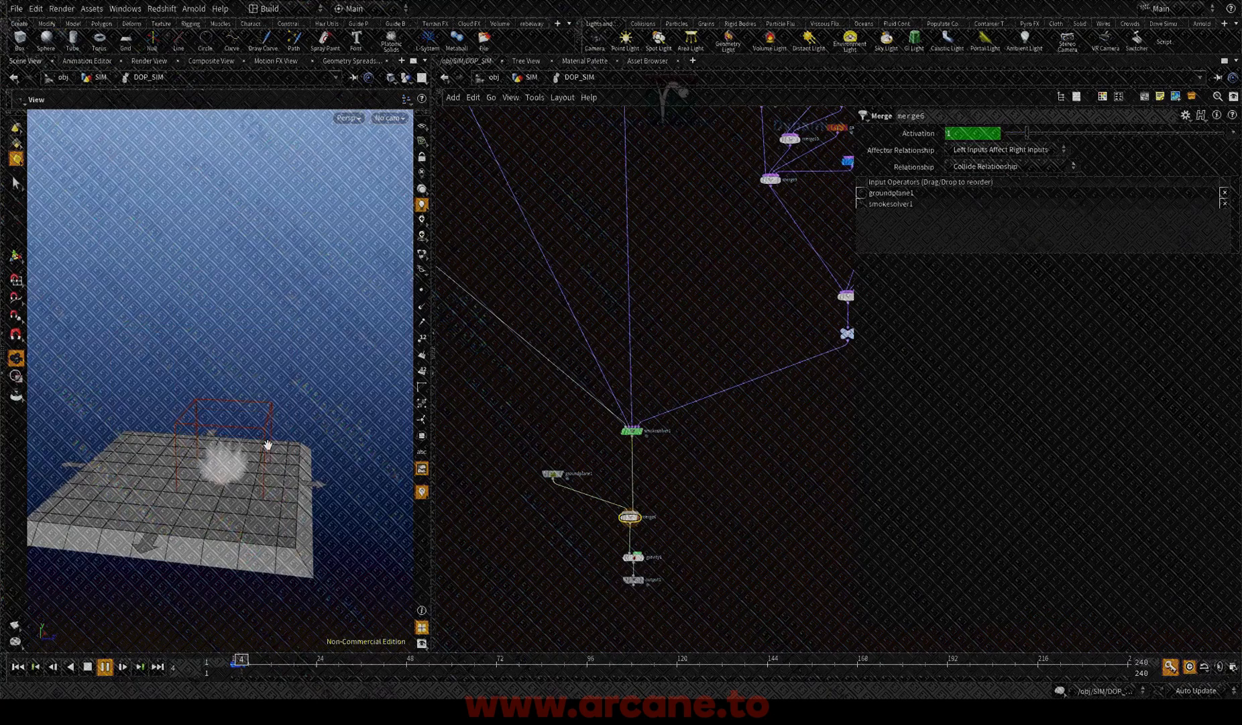
Step: Inspect the growing smoke explosion from several angles and stop playback at frame 33
left_click_drag(262, 483, 221, 488)
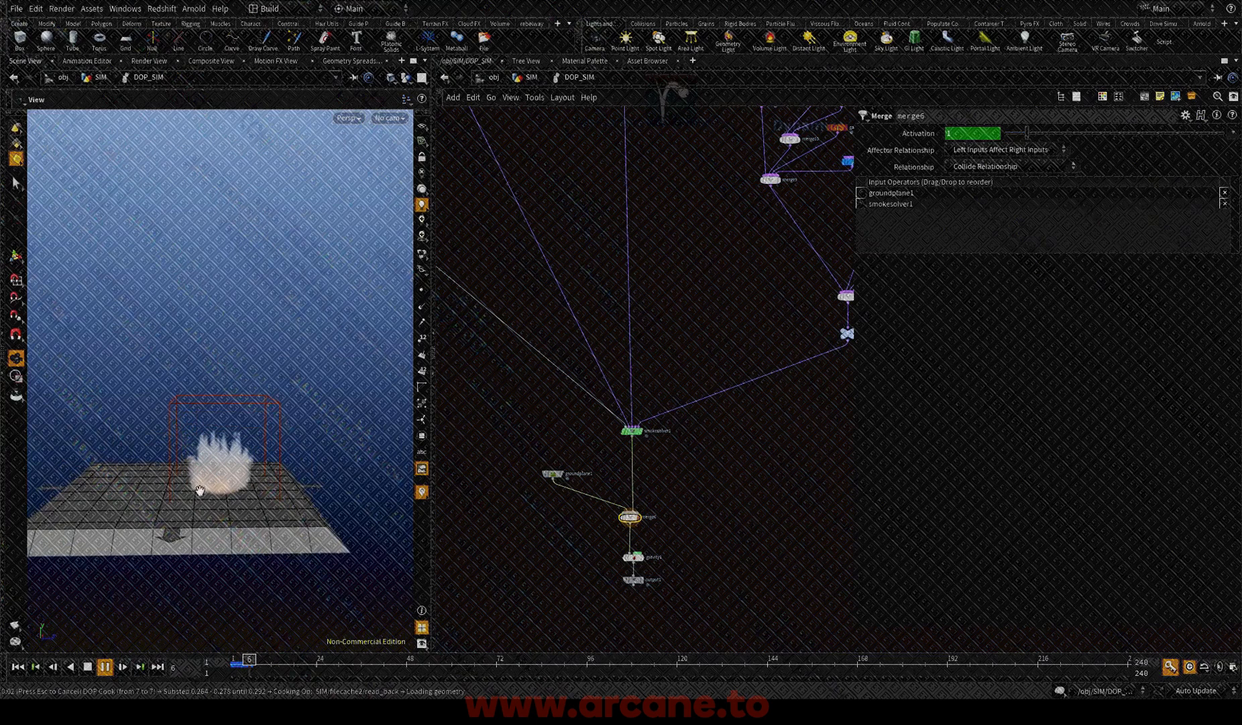
left_click_drag(200, 490, 244, 484)
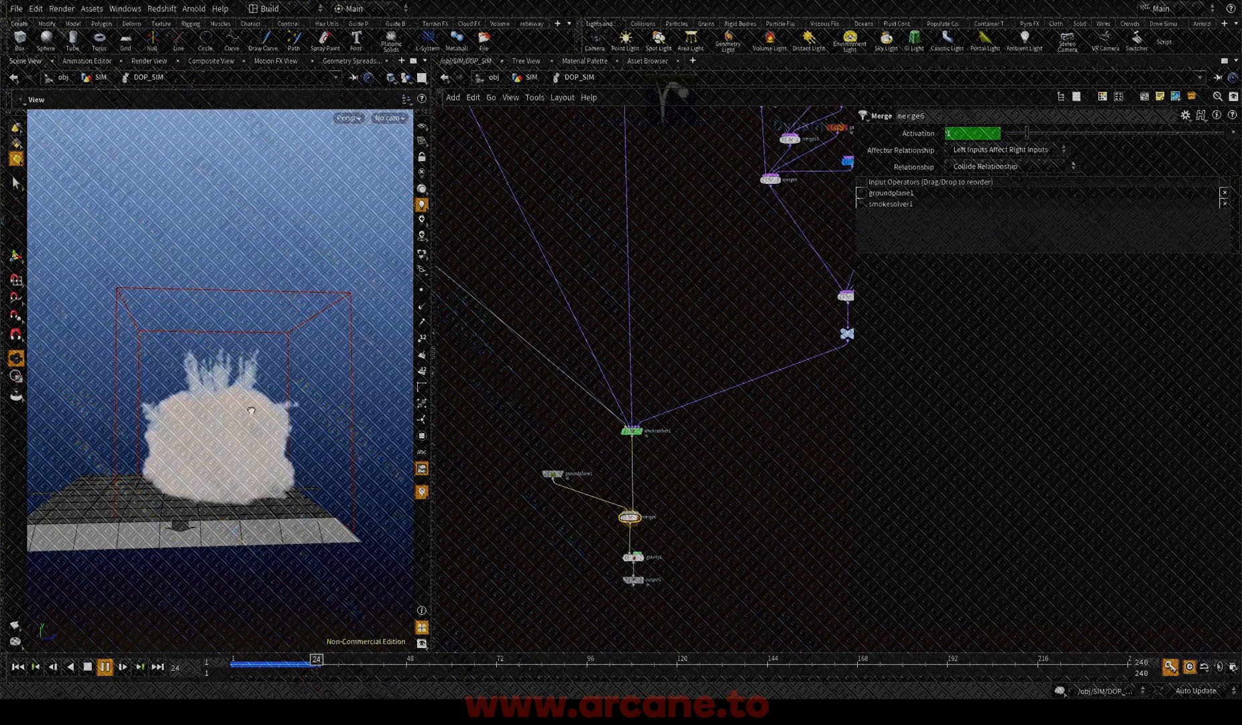
left_click_drag(252, 410, 191, 492)
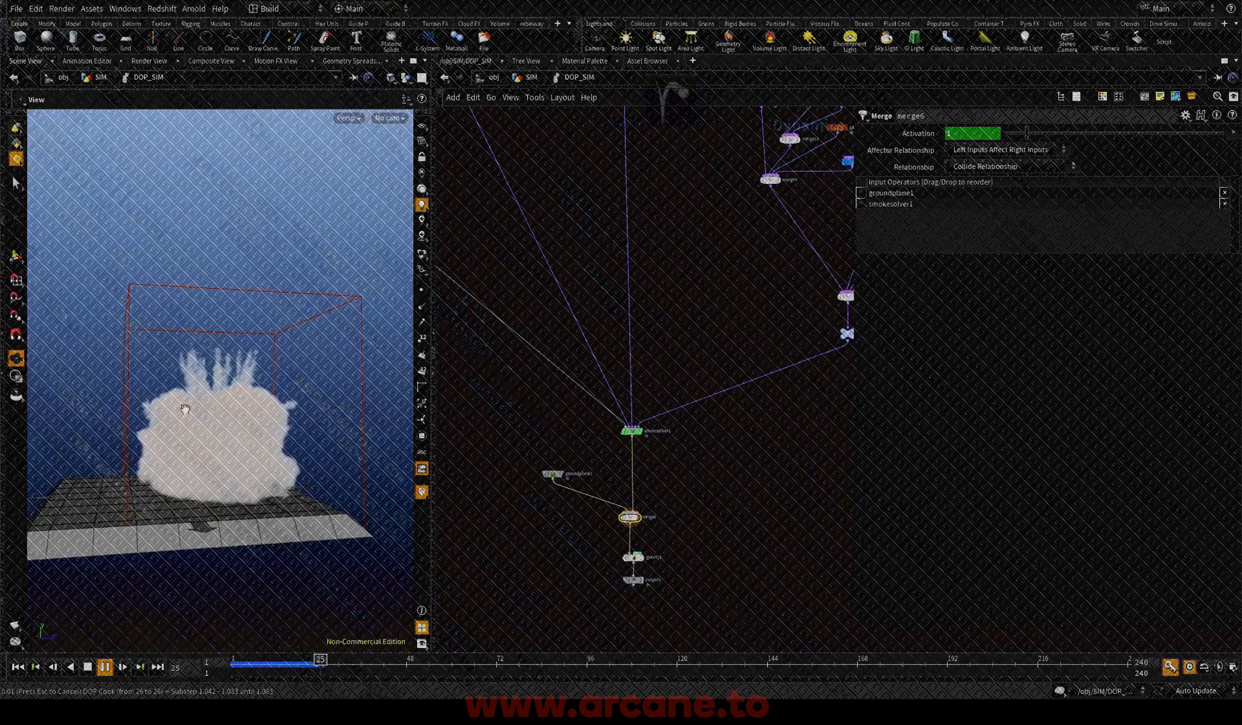
left_click_drag(294, 501, 228, 487)
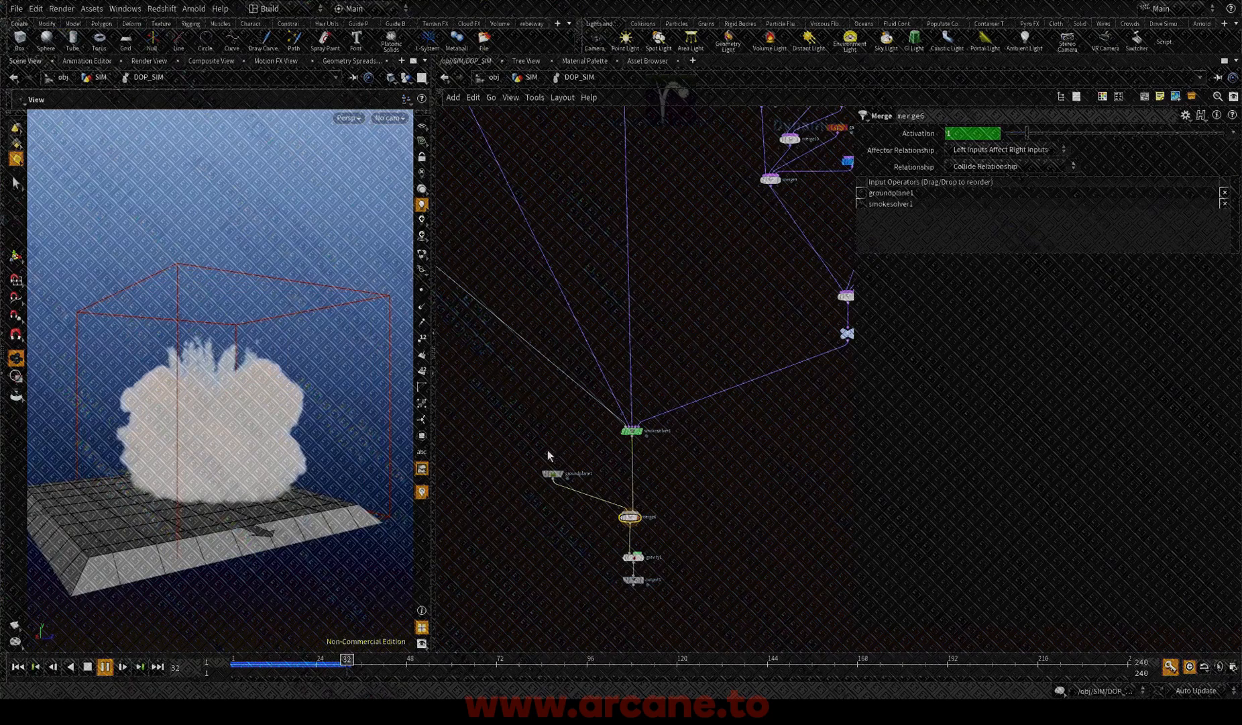
key("Escape")
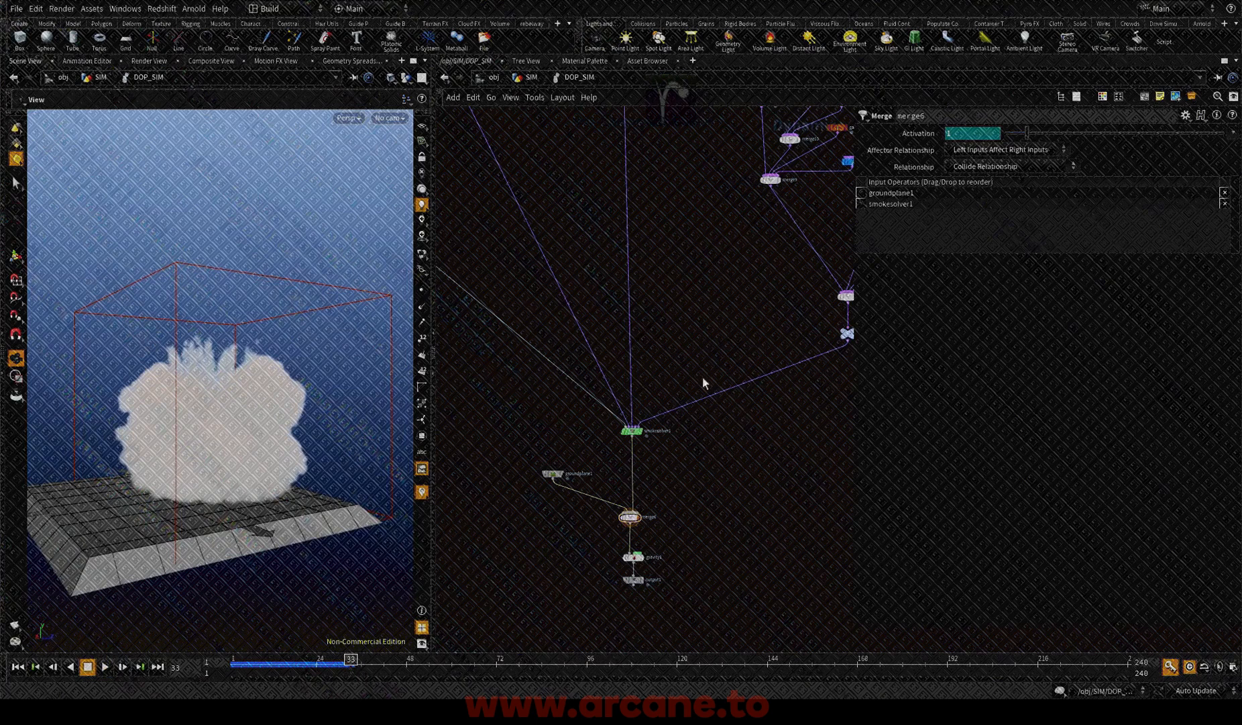
Step: Open the smokeobject1 parameters and rewind the simulation to frame 1
scroll(703, 376, "down", 2)
middle_click_drag(676, 345, 704, 399)
middle_click_drag(479, 213, 619, 337)
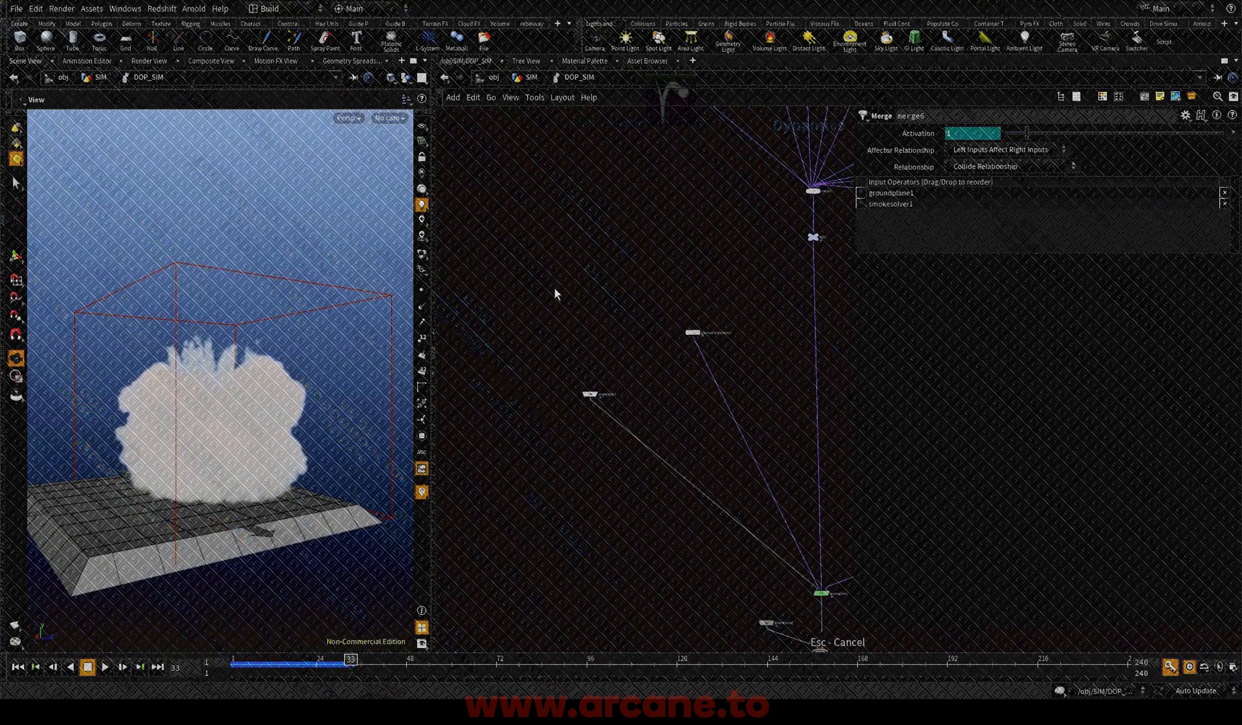
scroll(556, 292, "up", 2)
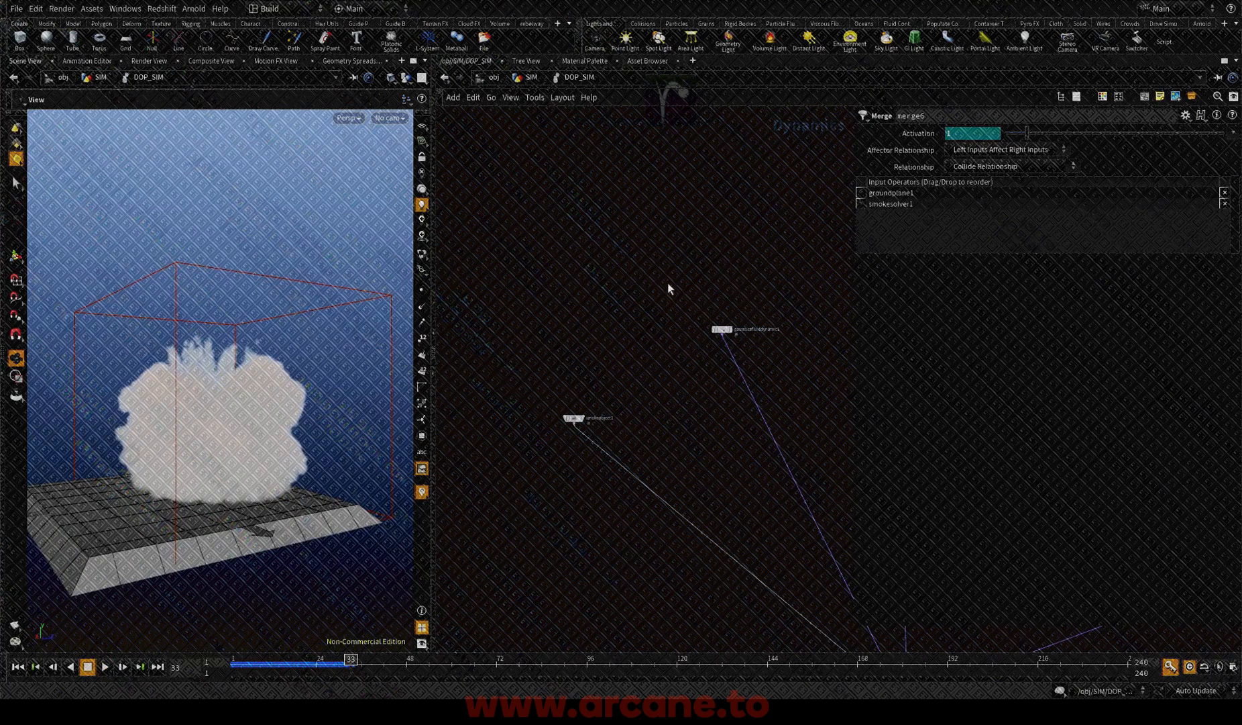
left_click(574, 417)
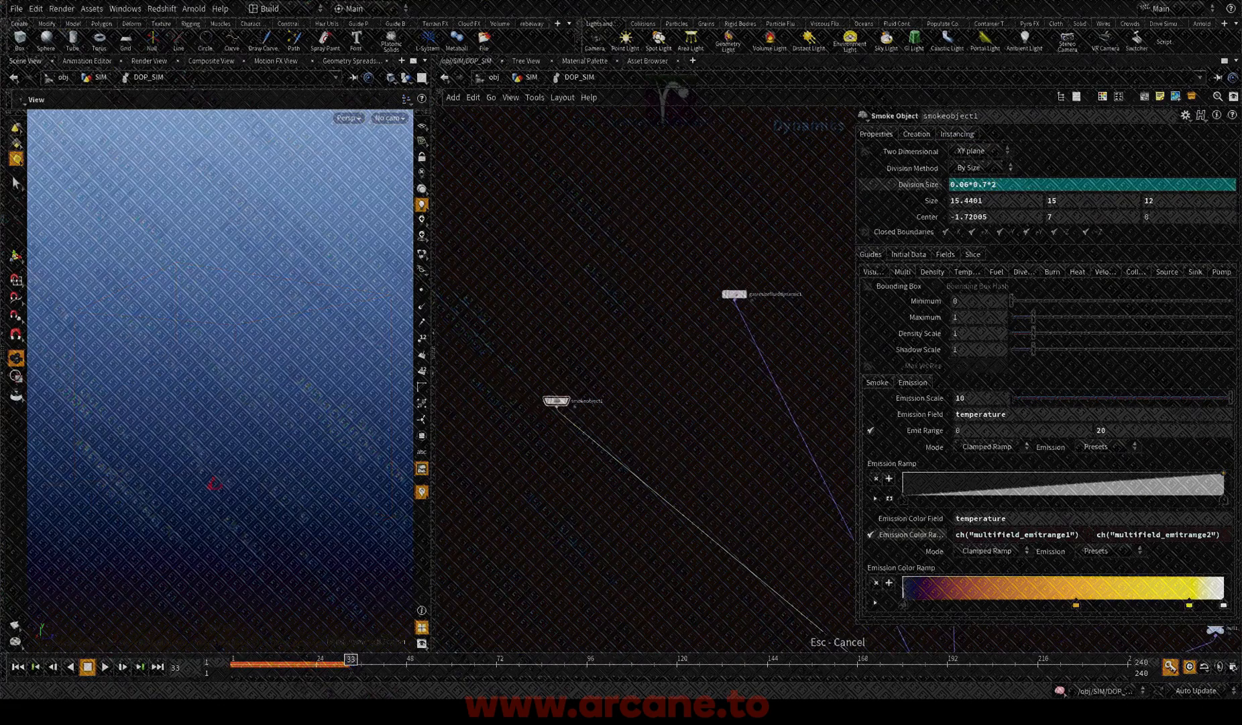
left_click(18, 669)
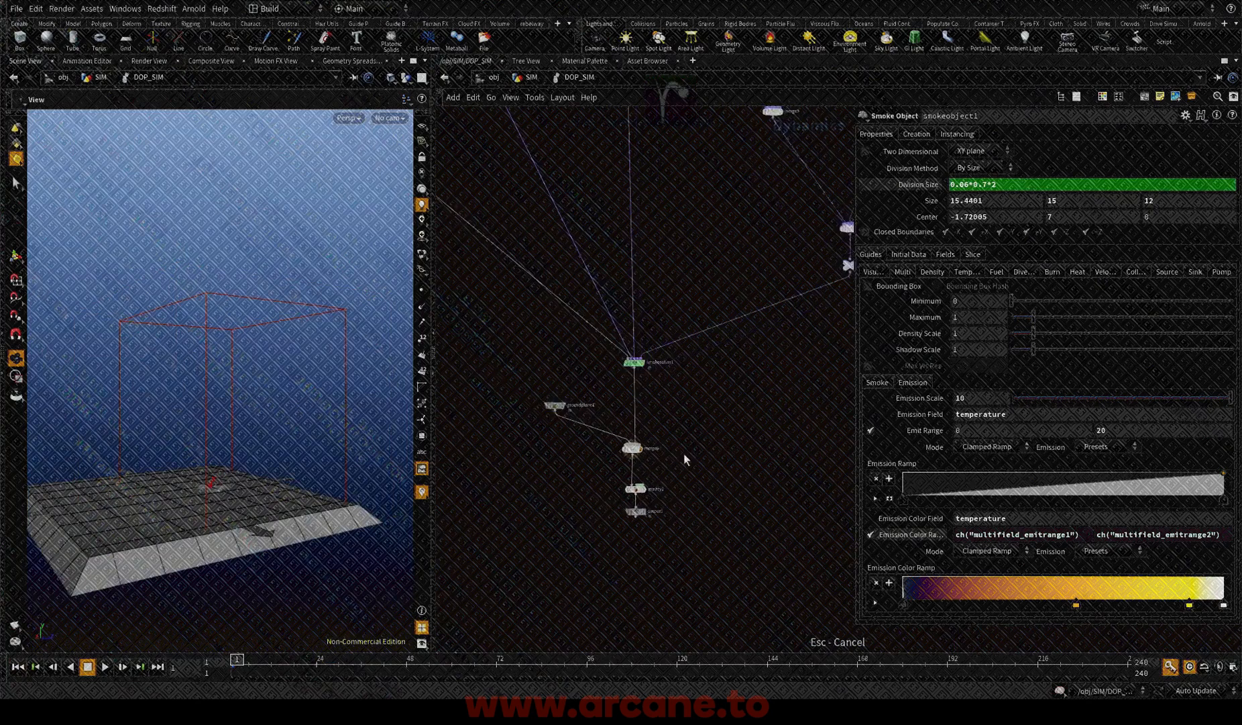
Step: Go back to merge6, orbit around the container and restart the simulation playback
left_click_drag(679, 472, 605, 414)
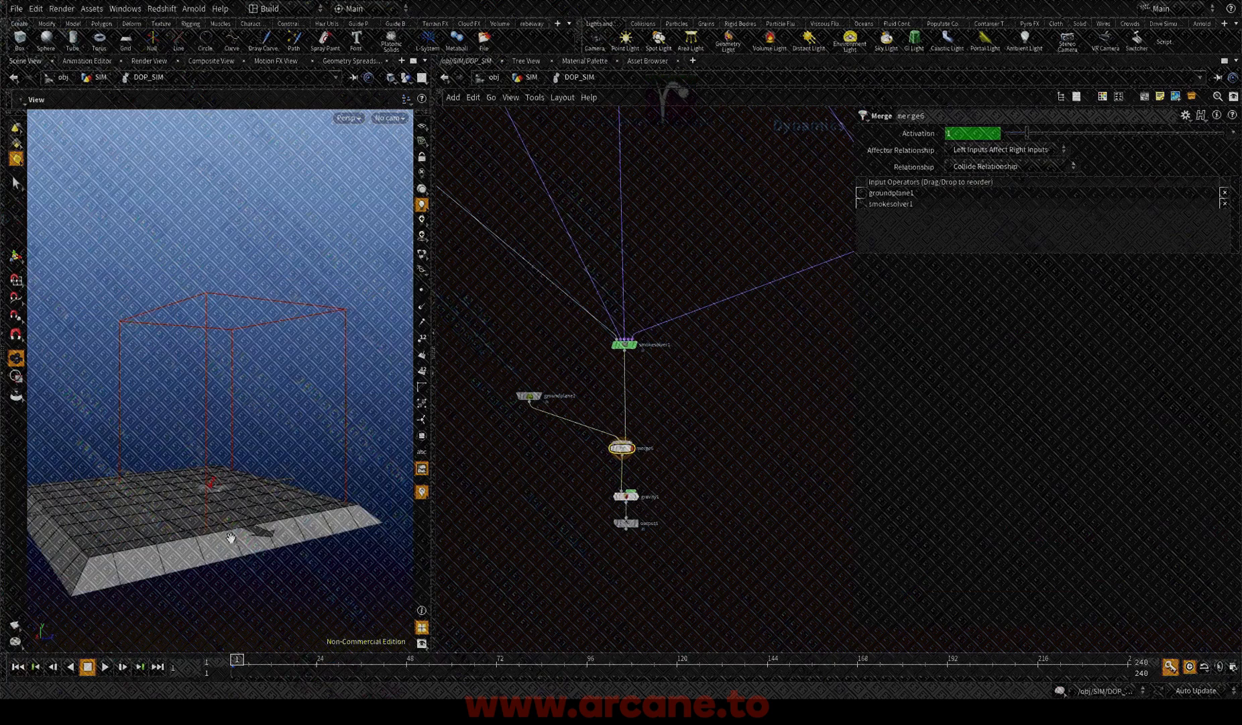
left_click_drag(250, 477, 208, 562)
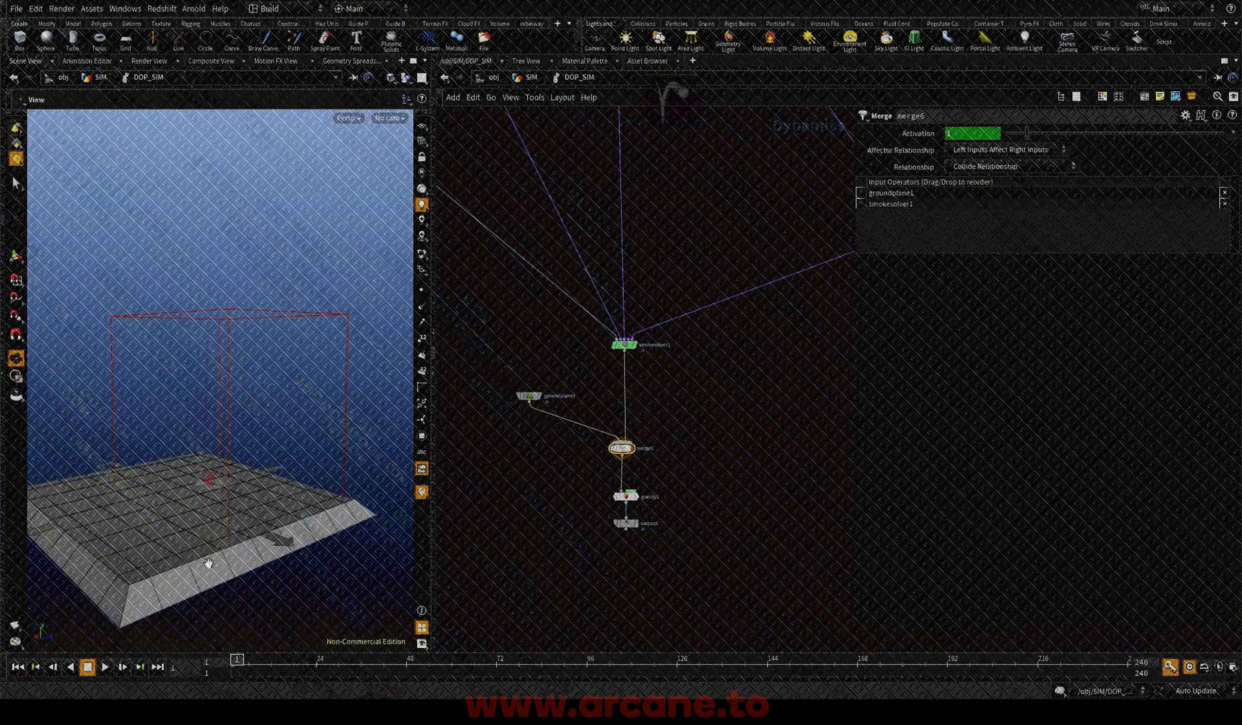
left_click(104, 666)
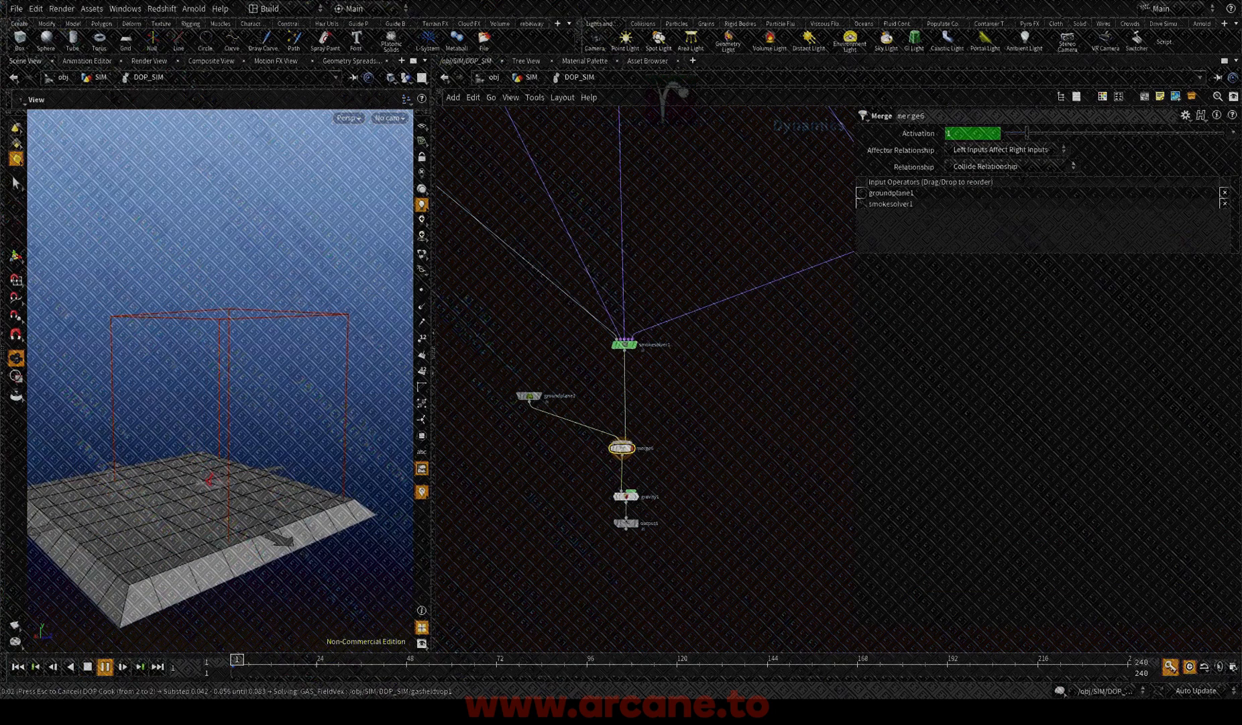